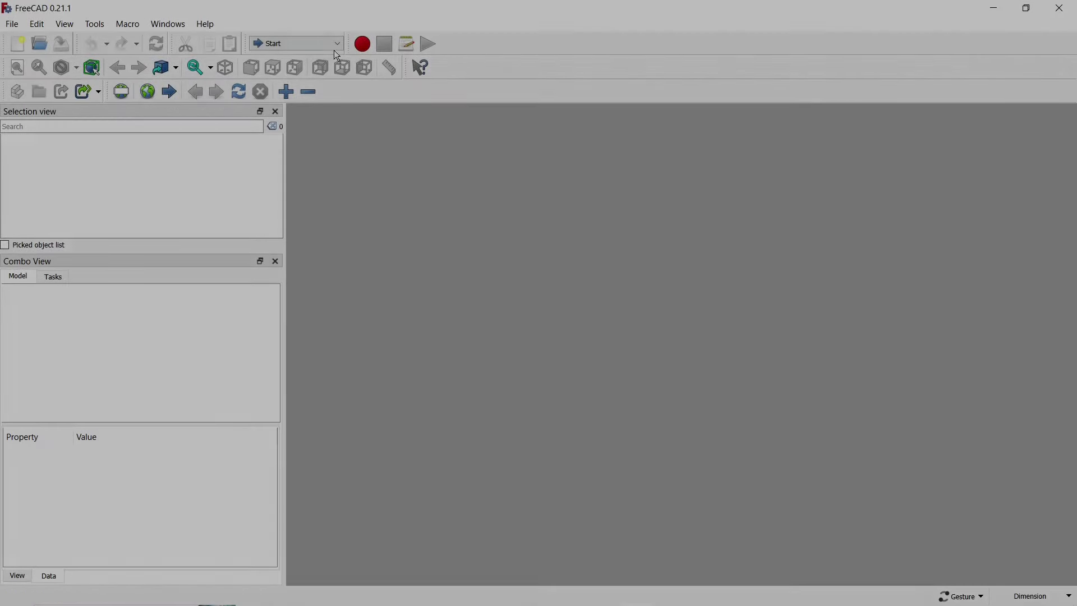
Step: Switch to the Part Design workbench and create a new empty document
click(338, 47)
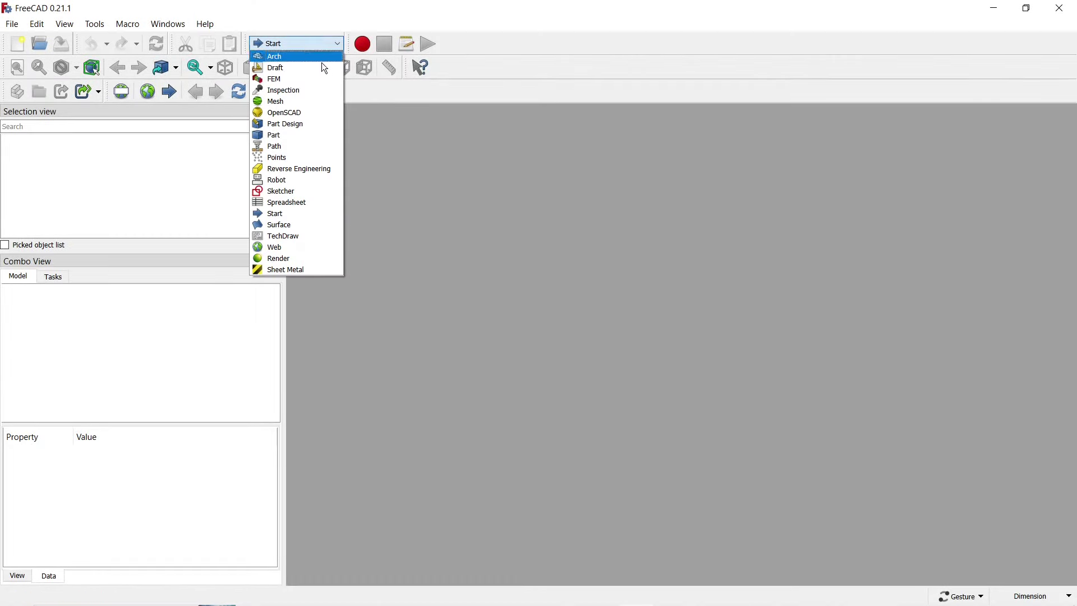
click(295, 121)
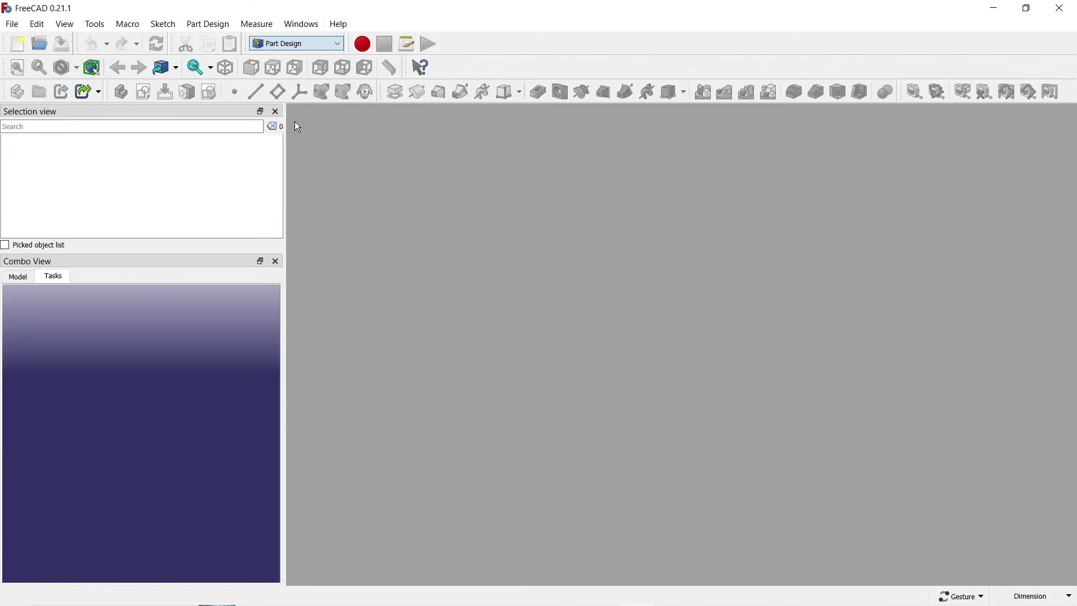
click(18, 44)
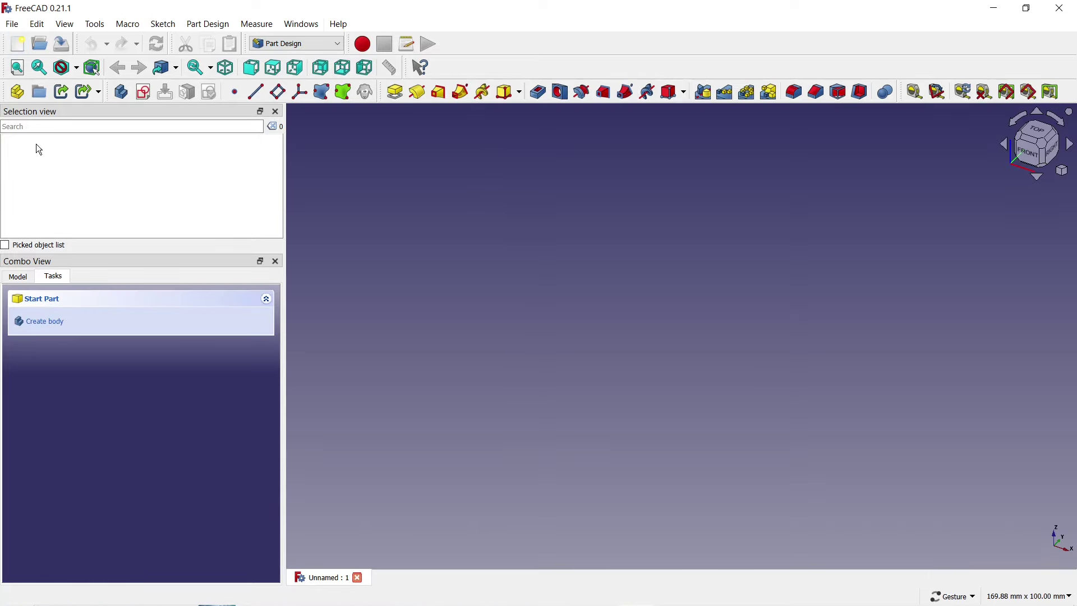
Step: Create a body and open a new sketch on its XY plane
click(55, 322)
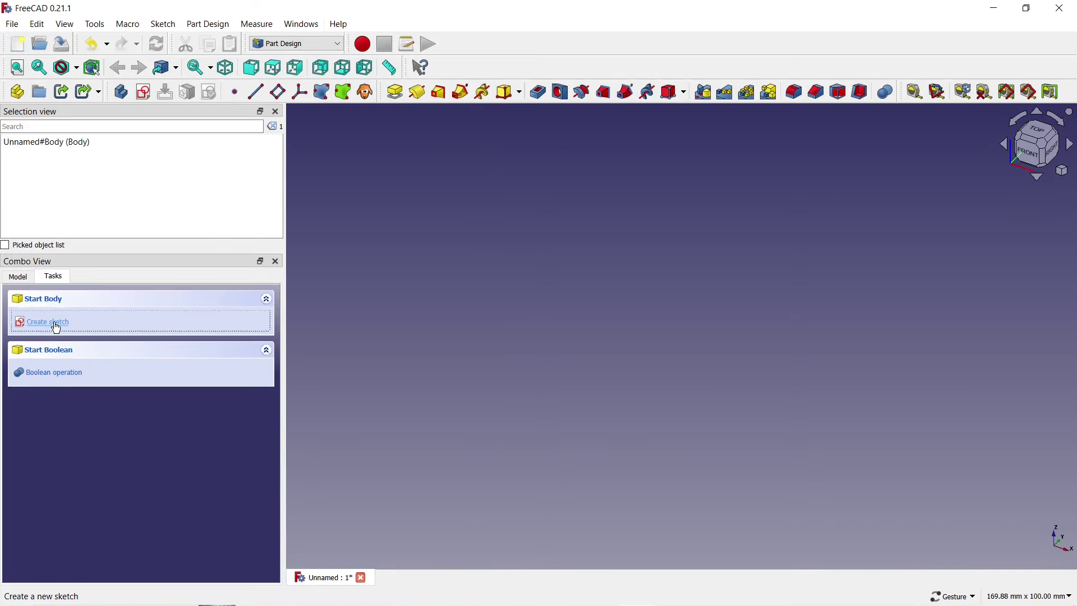
click(56, 324)
click(26, 362)
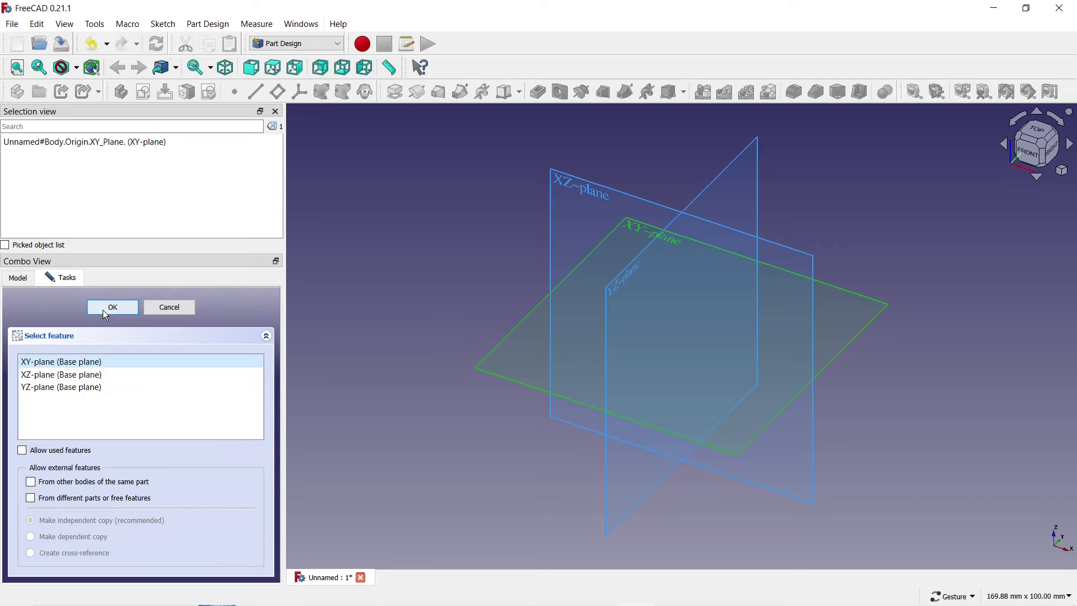
click(102, 309)
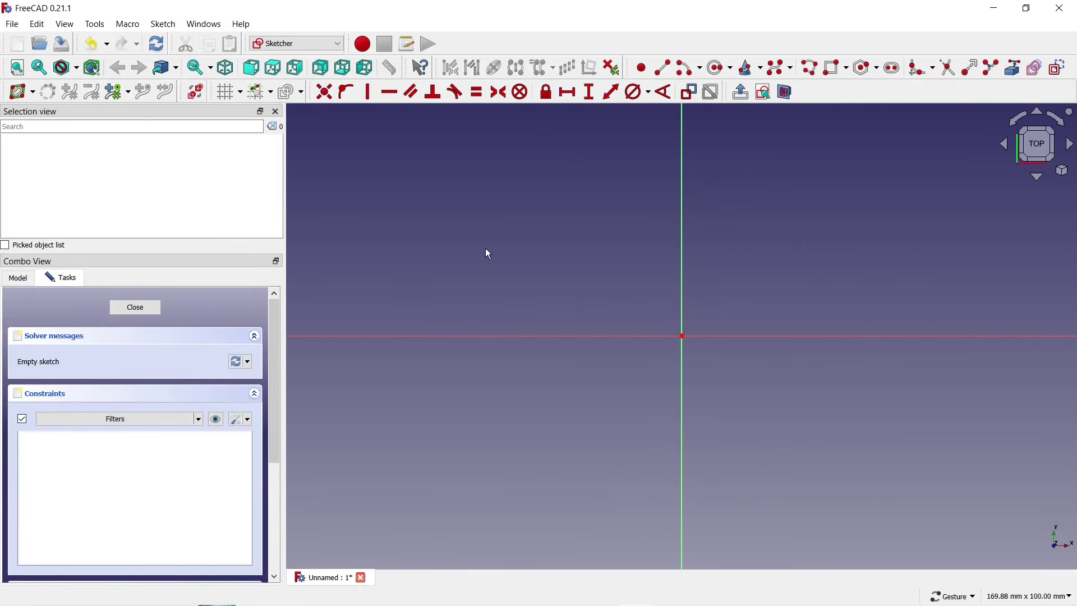
Step: Draw a closed L-shaped polyline with rounded outer and inner arc bends, closing at the bottom-left start
click(811, 70)
click(405, 402)
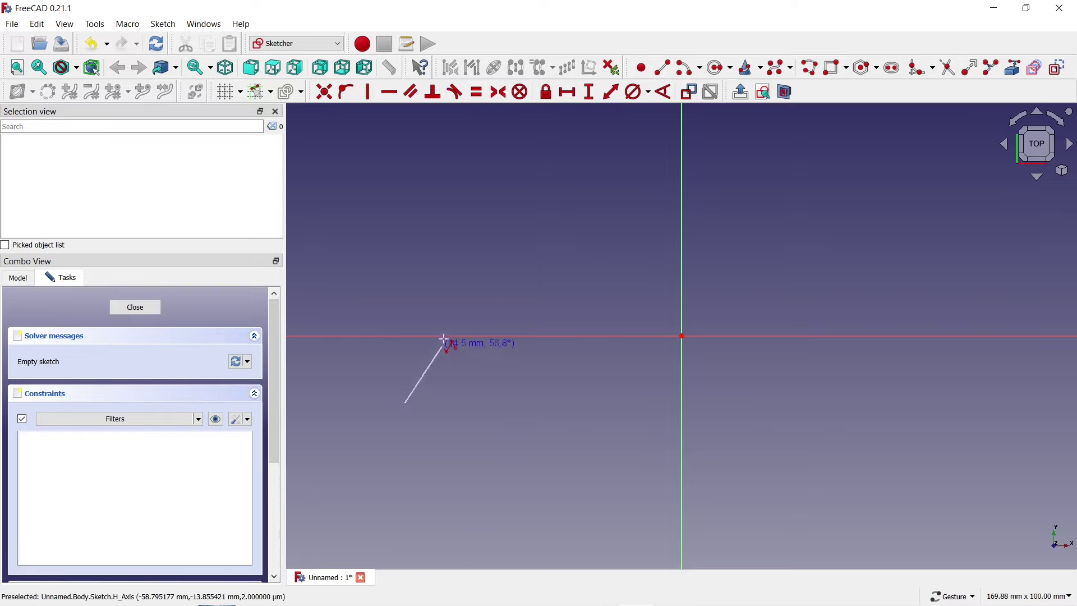
click(405, 202)
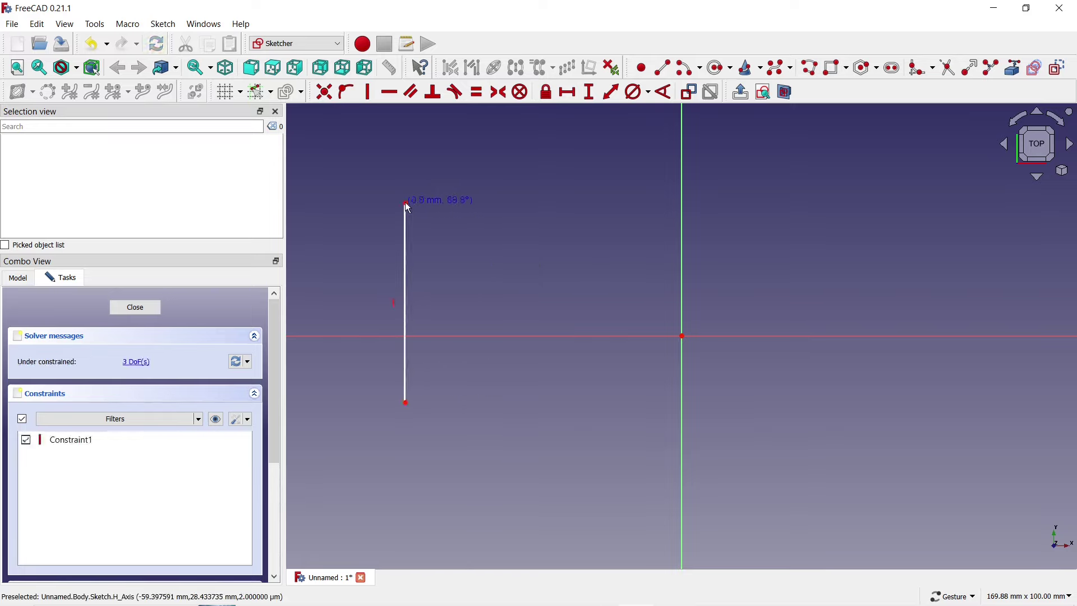
key(m)
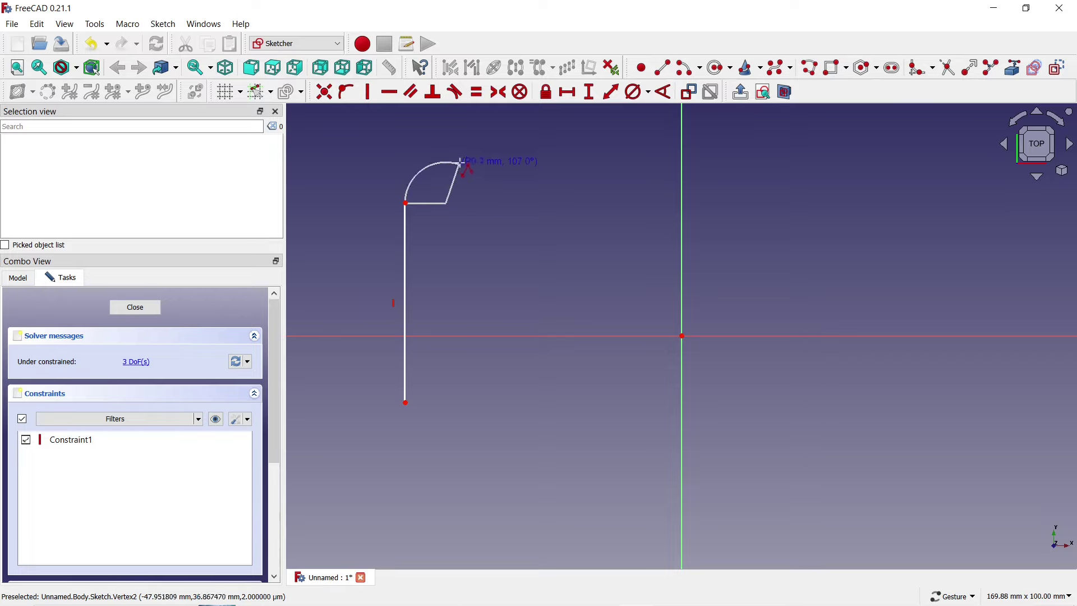
click(467, 146)
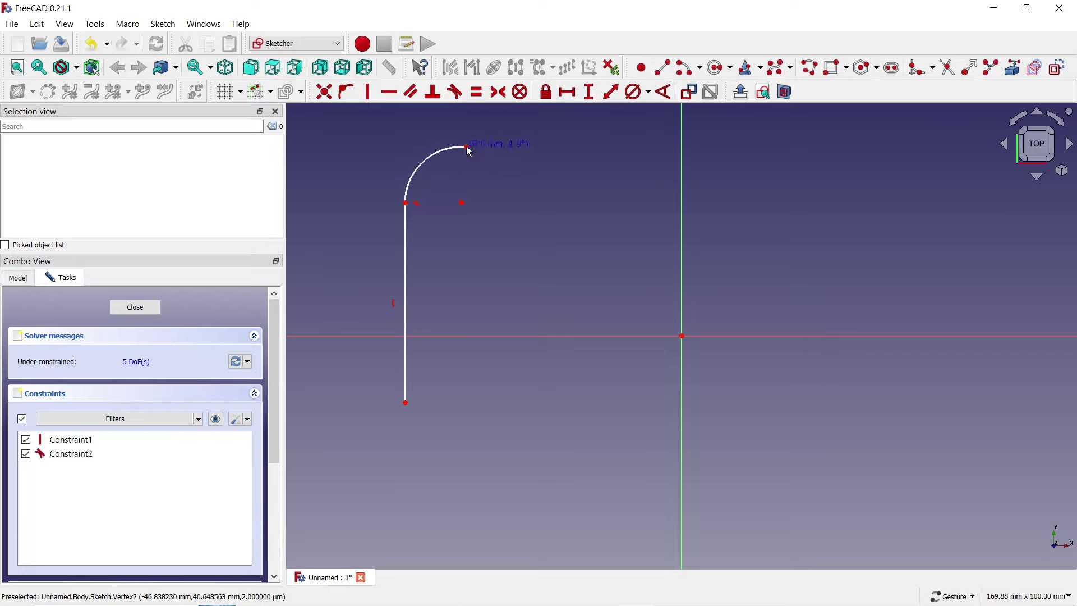
click(619, 160)
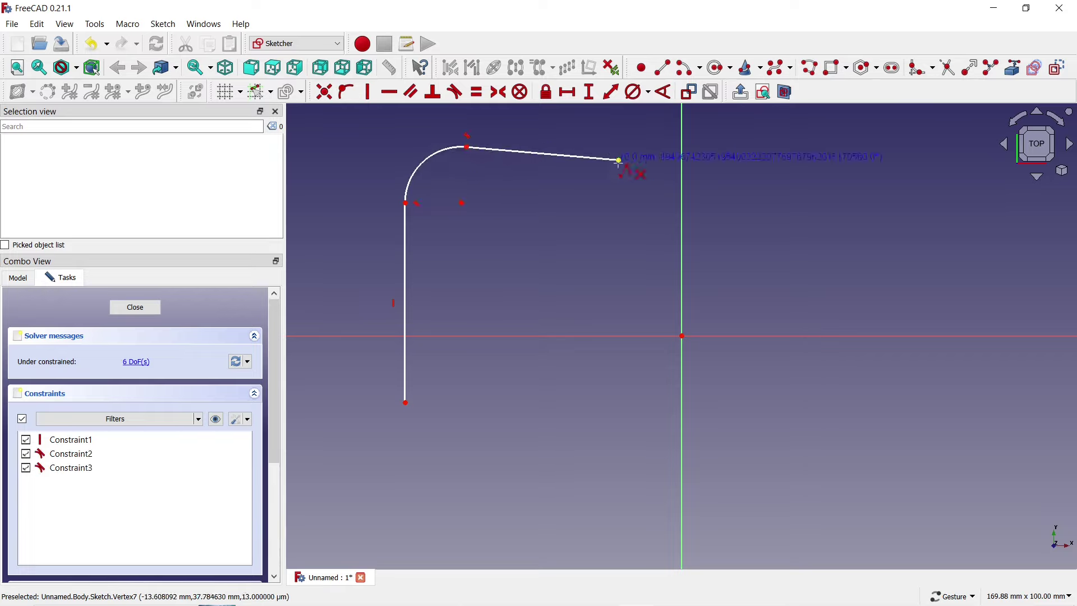
click(615, 203)
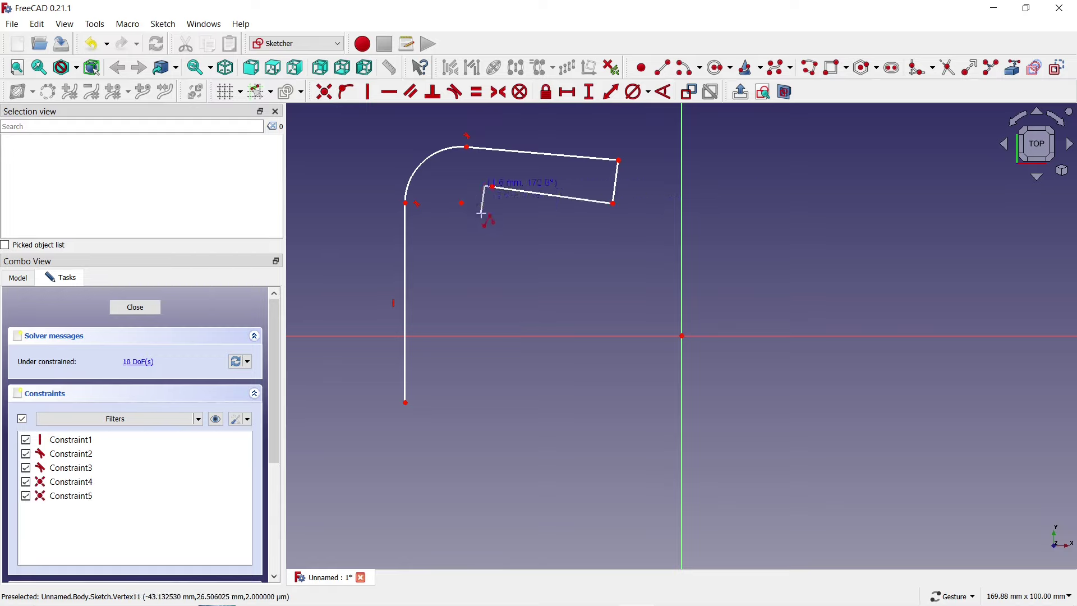
key(m)
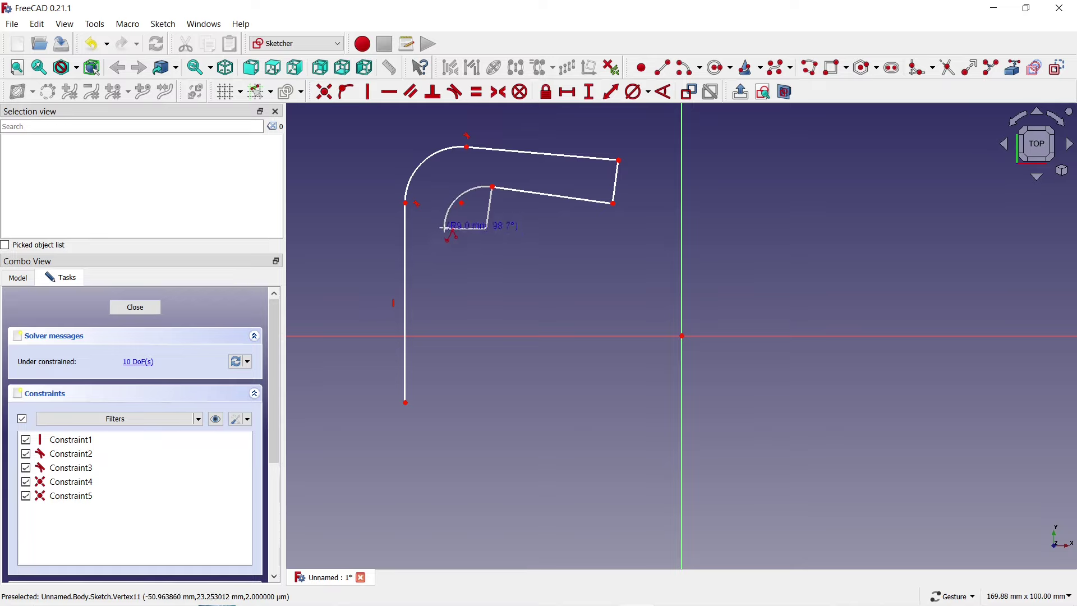
click(443, 228)
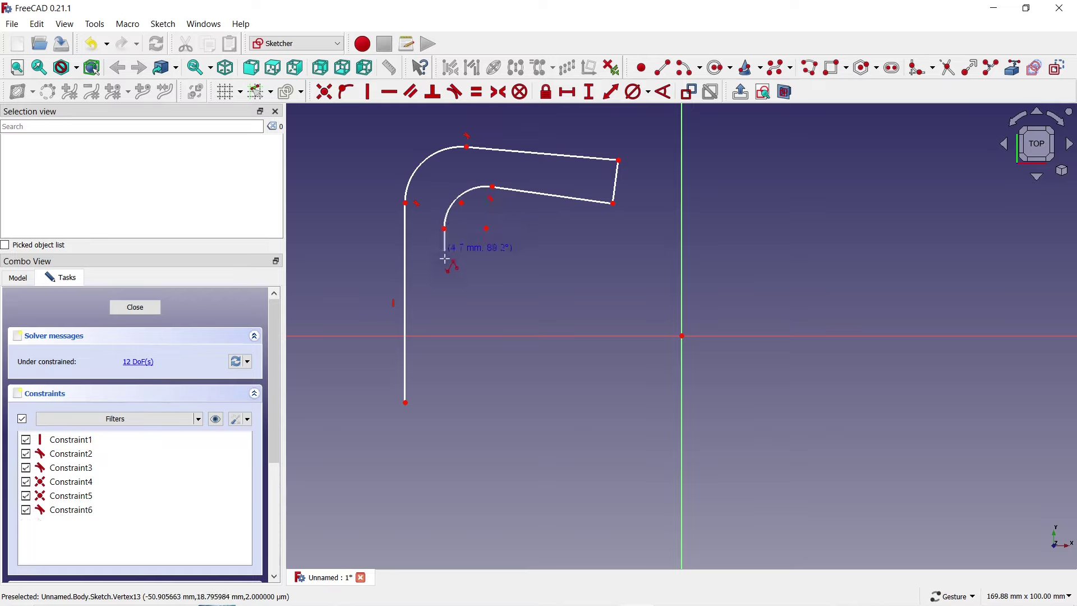
click(446, 400)
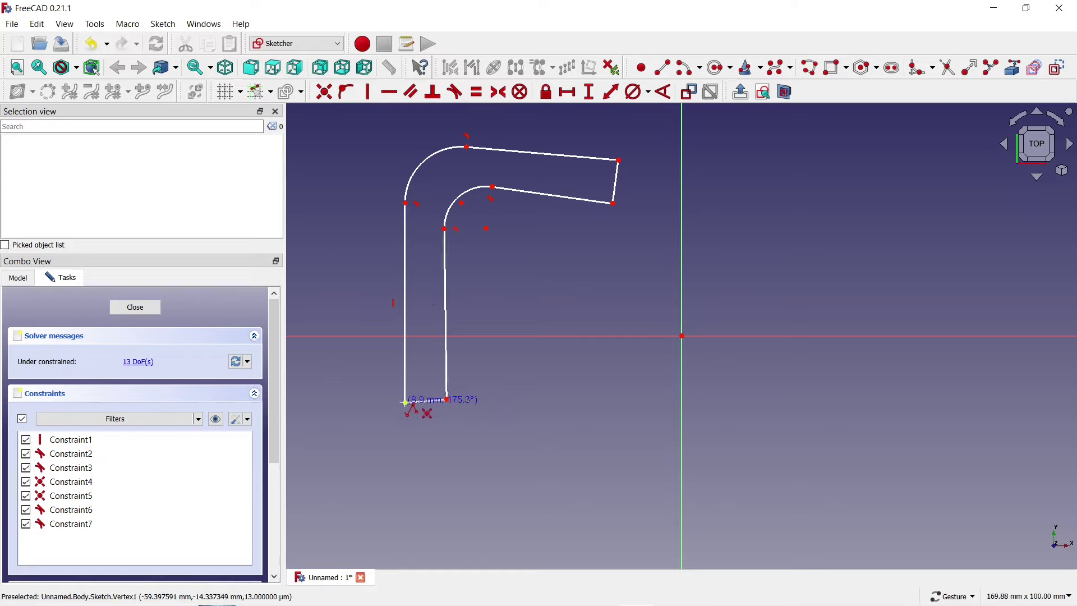
click(405, 403)
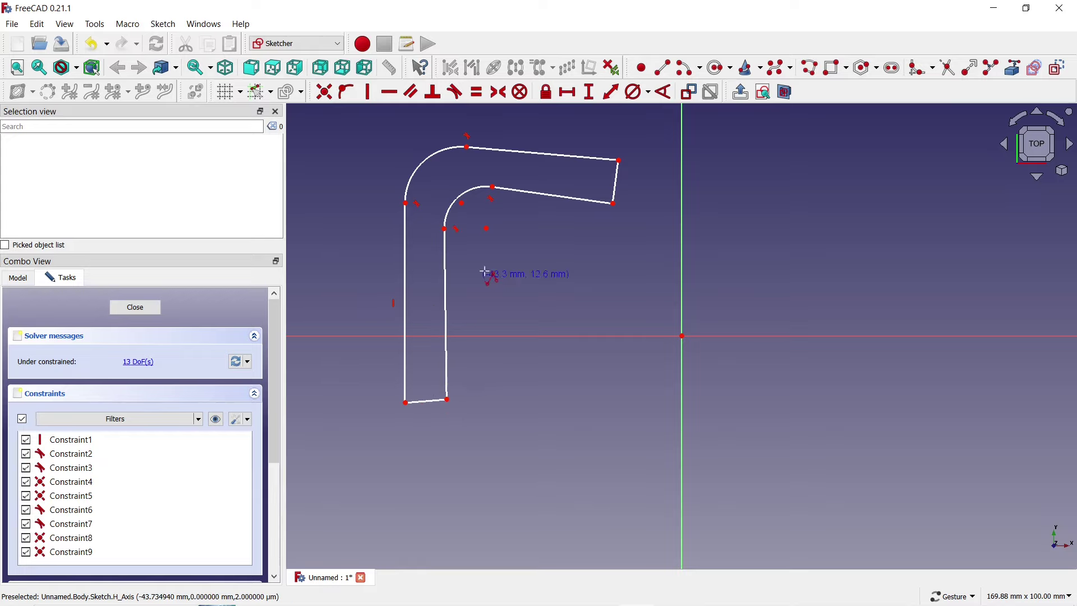
key(Escape)
Step: Make the three long edges horizontal and the inner and right end edges vertical
click(426, 403)
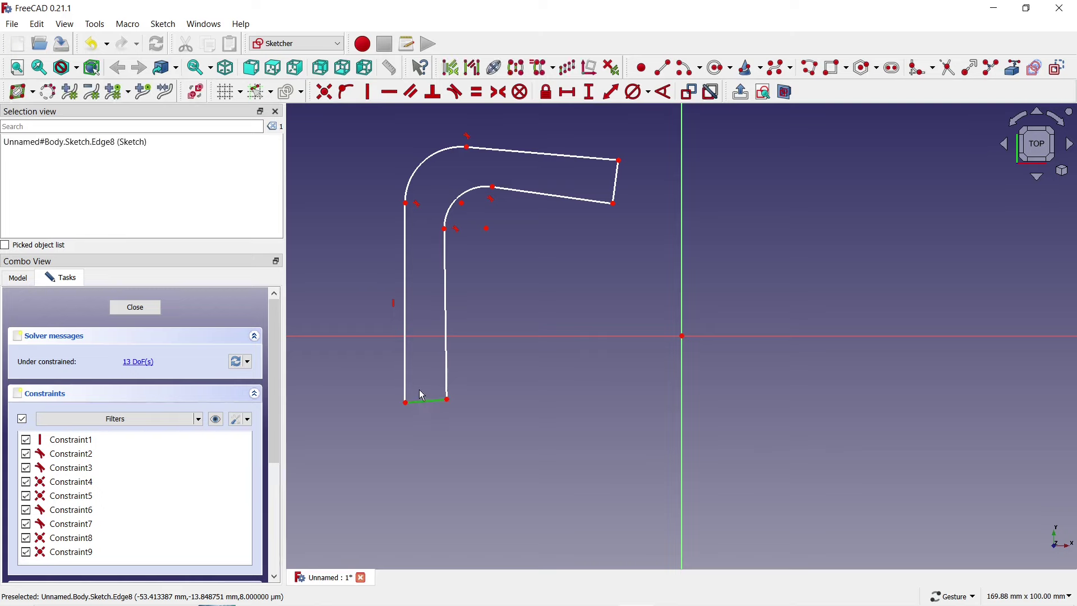
drag(583, 238, 540, 147)
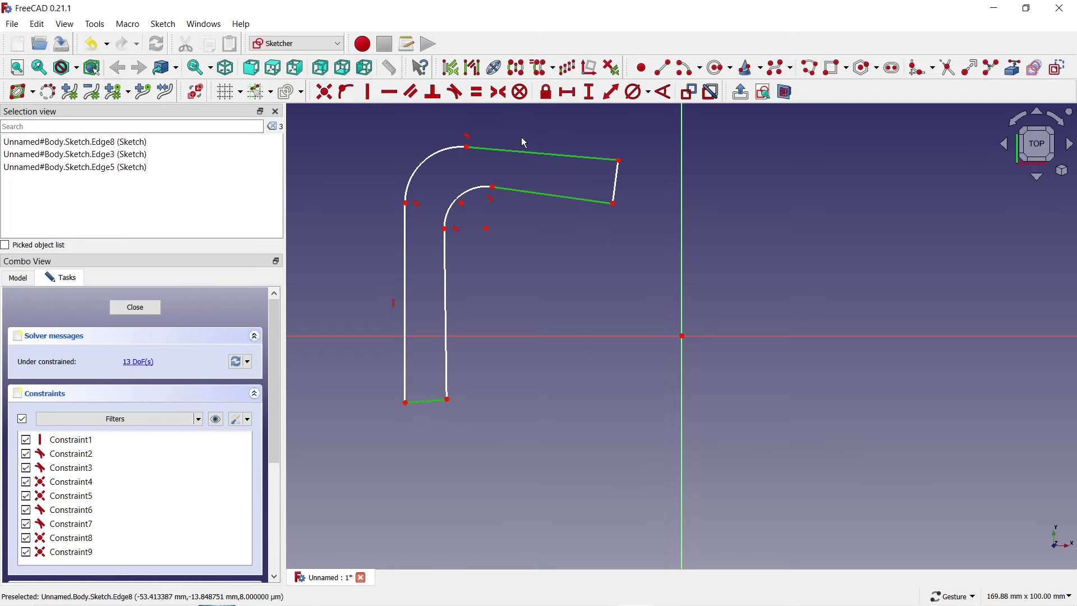
click(390, 92)
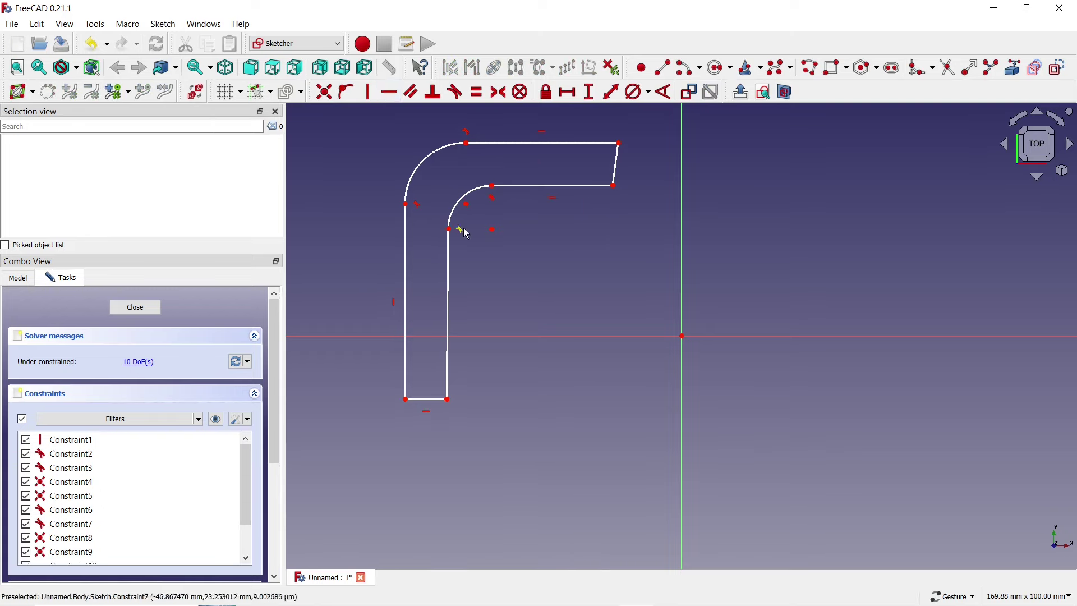
click(449, 266)
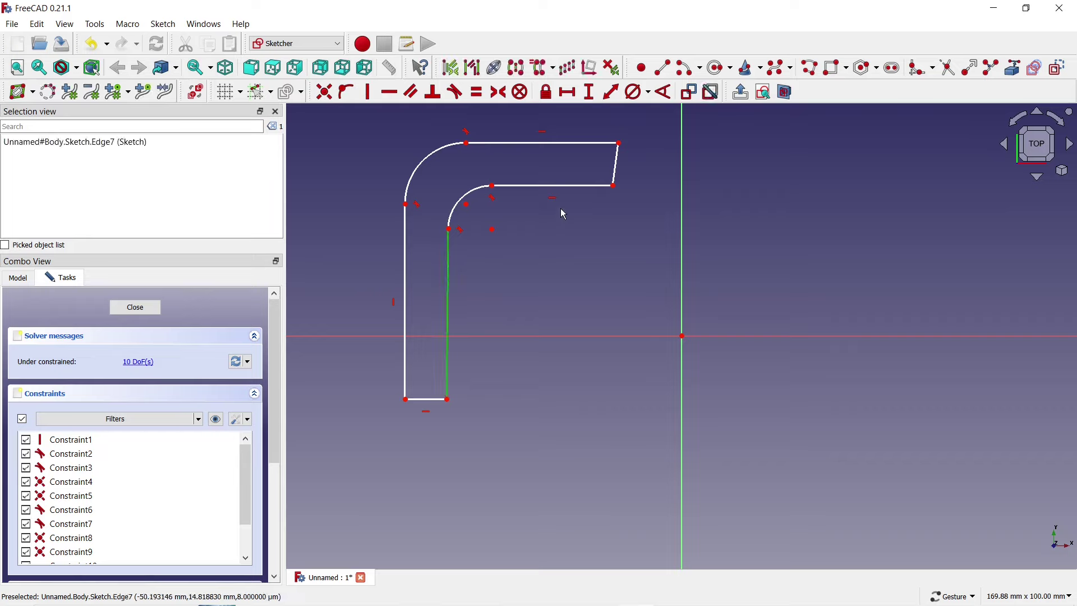
click(618, 171)
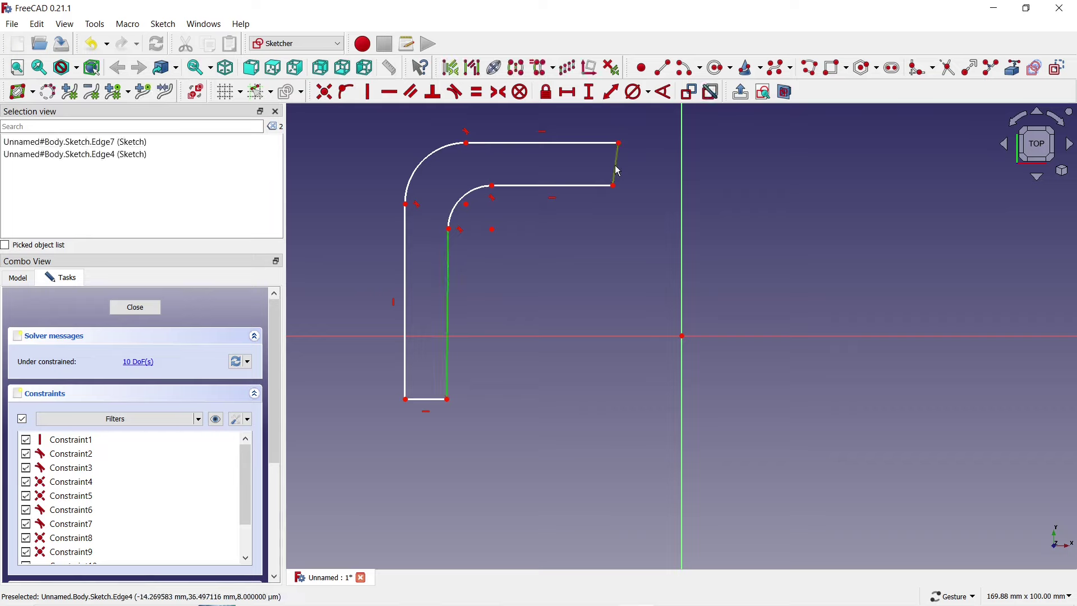
click(369, 93)
Step: Make both bend arcs share one centre and shrink the inner arc toward it
scroll(566, 382, down, 2)
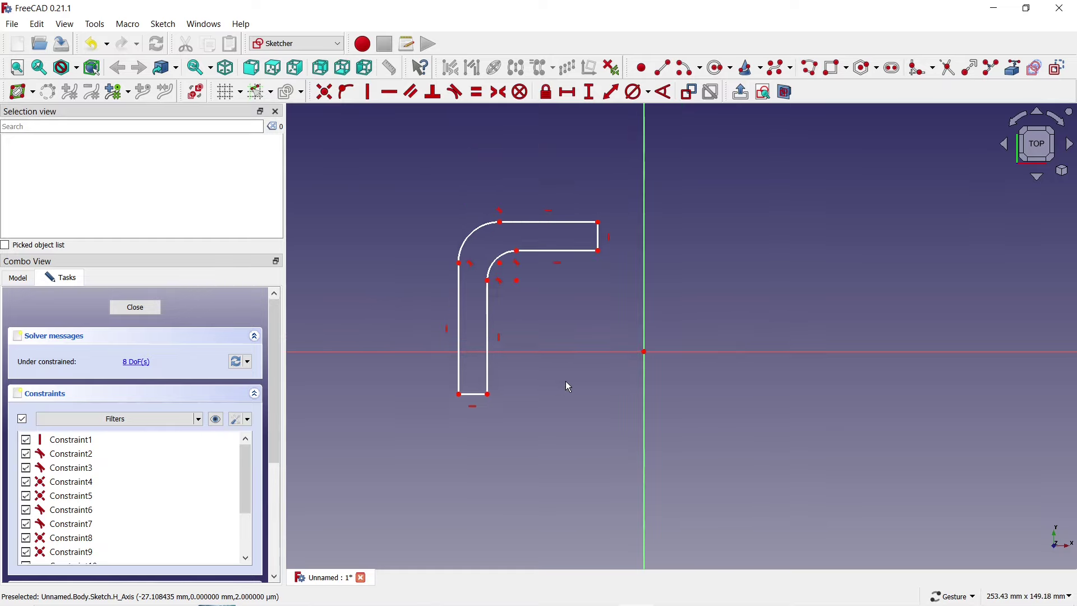
scroll(438, 163, up, 2)
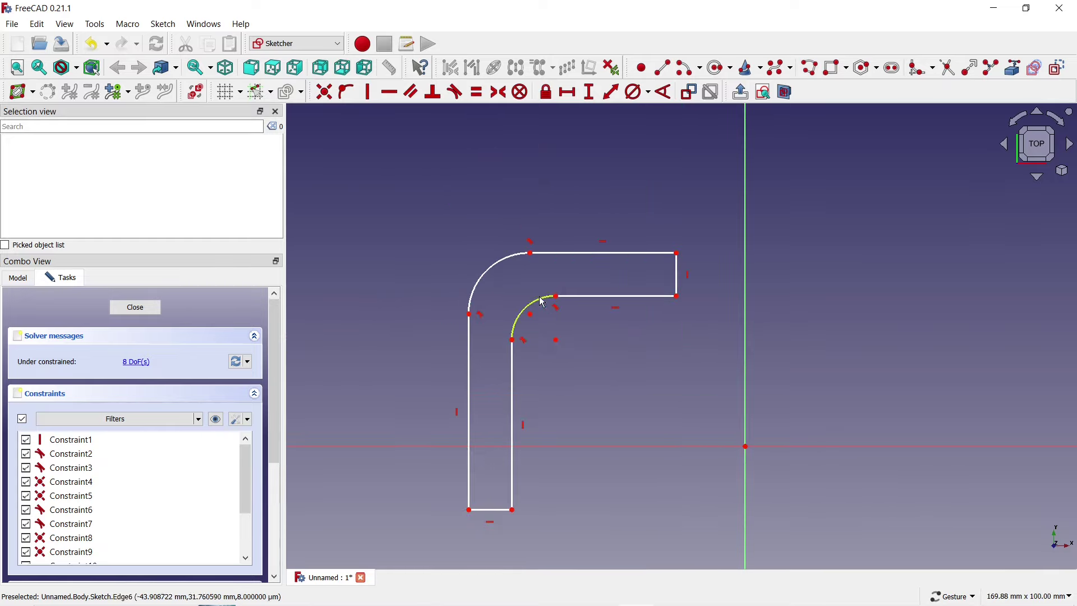
mouse_move(548, 299)
mouse_down()
mouse_move(532, 291)
mouse_move(537, 320)
mouse_up()
click(530, 314)
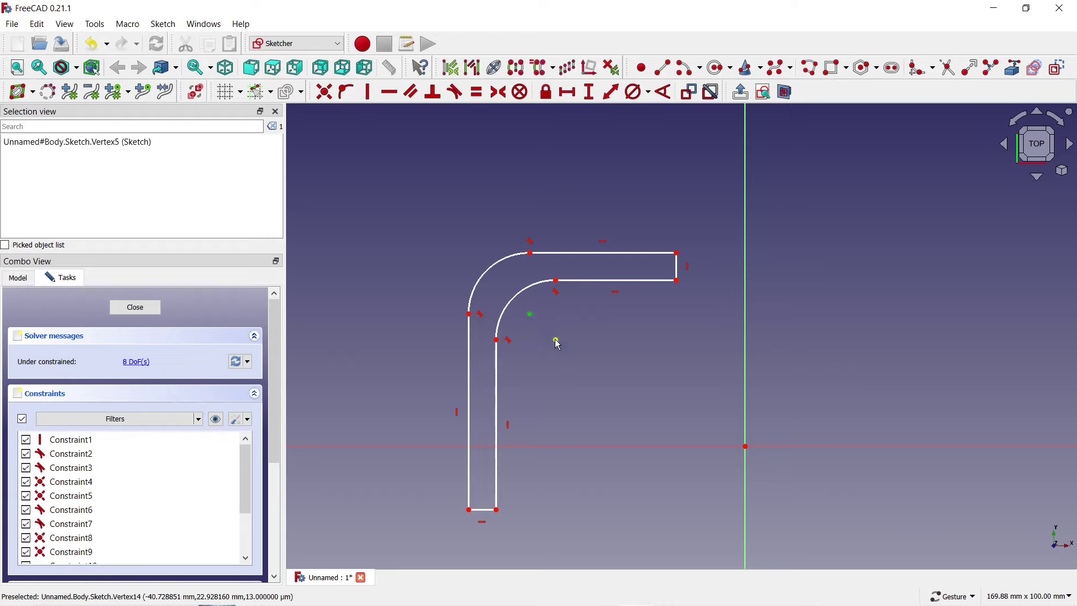
click(557, 341)
click(324, 91)
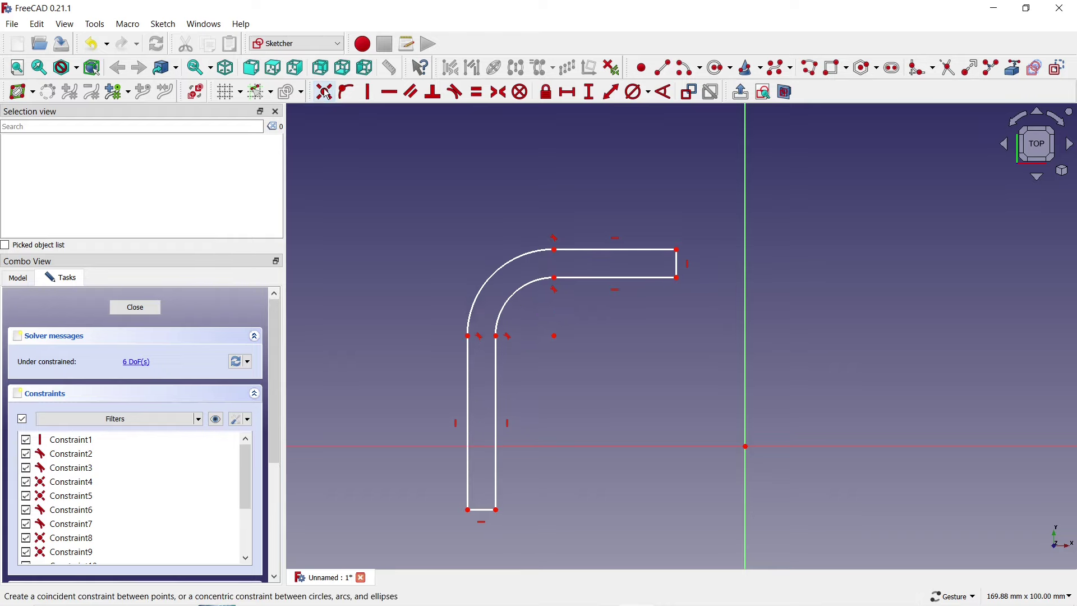
mouse_move(520, 294)
mouse_down()
mouse_move(523, 304)
mouse_move(481, 259)
mouse_up()
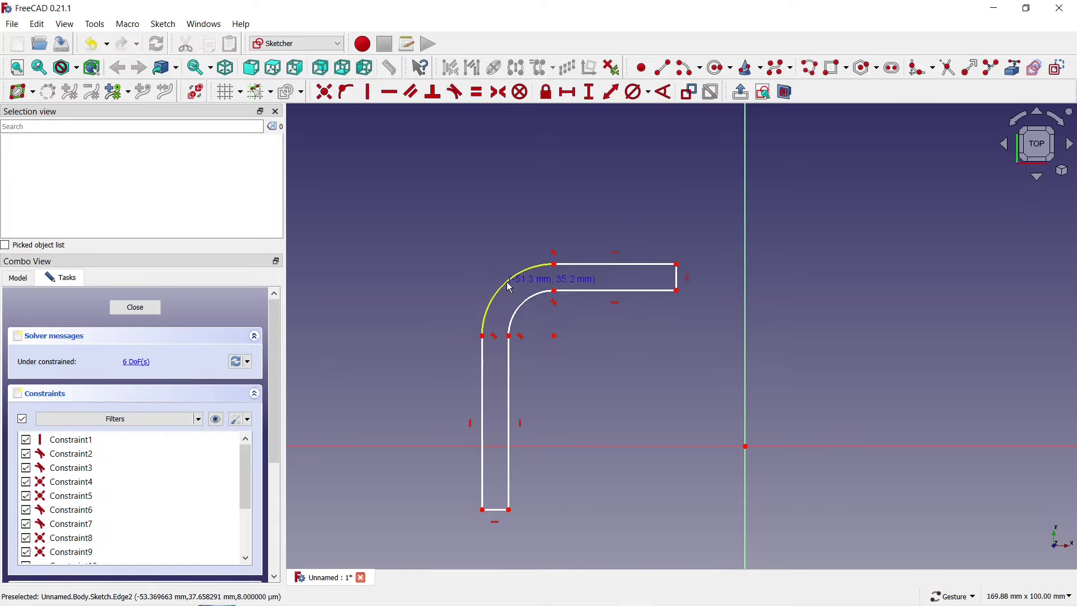
Step: Dimension the profile's overall width as 50 mm between top-right and bottom-left corners
click(567, 92)
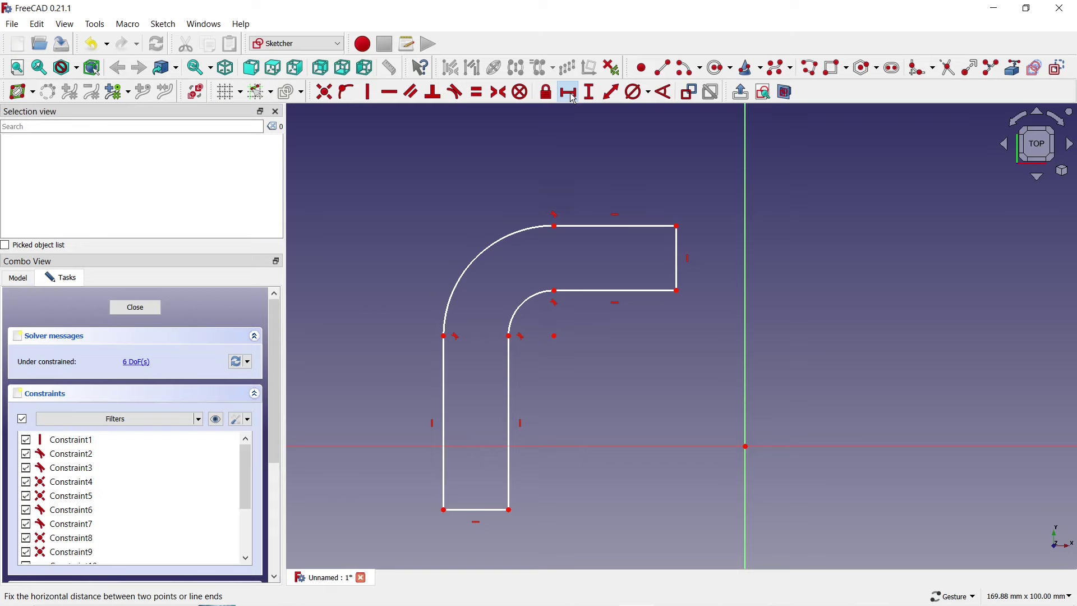
click(676, 226)
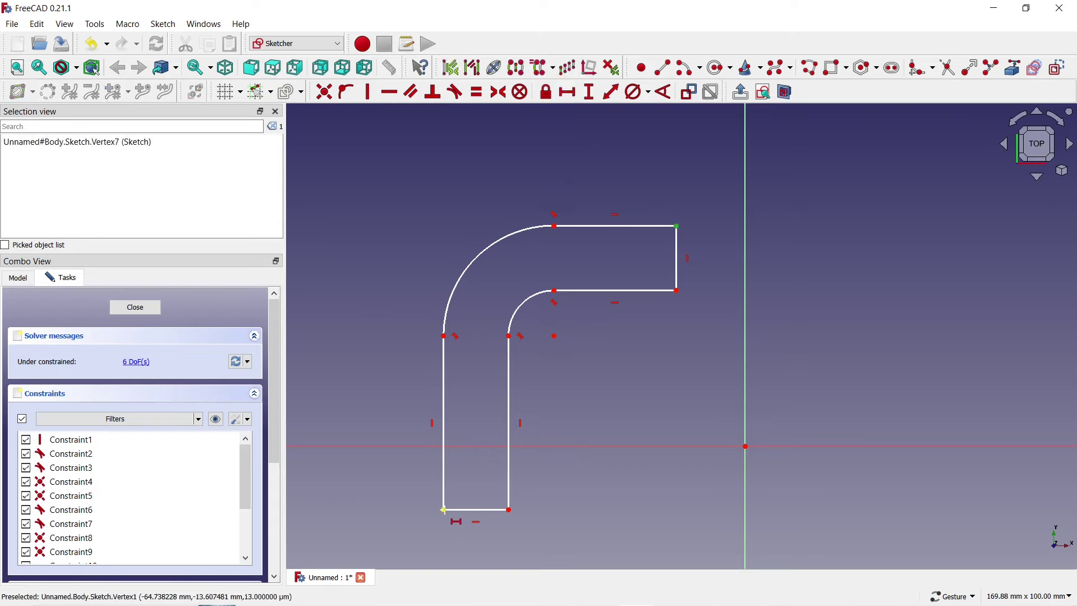
click(444, 510)
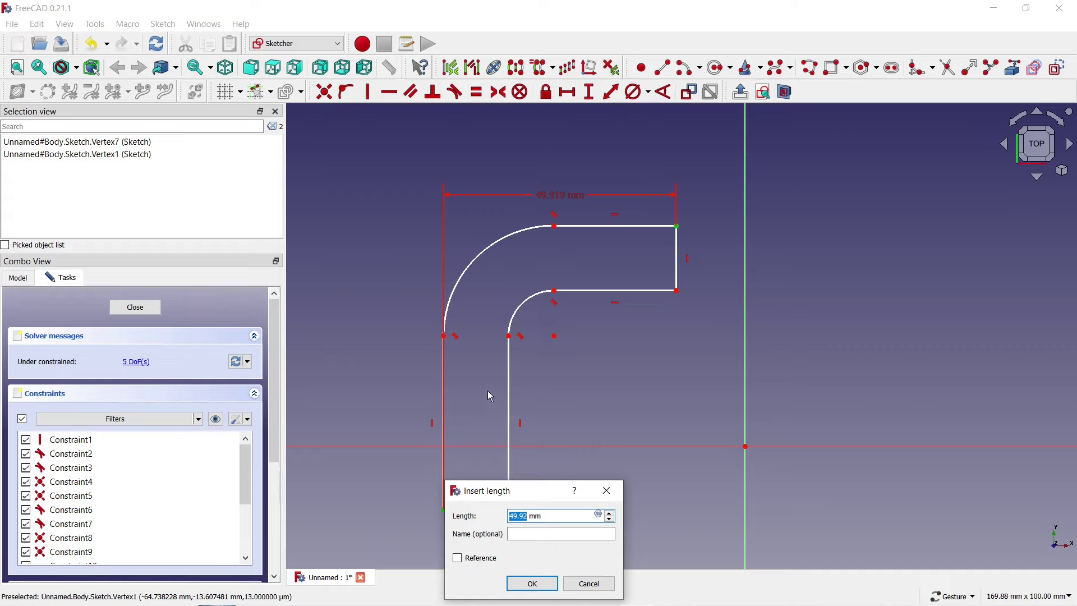
text(50)
click(532, 583)
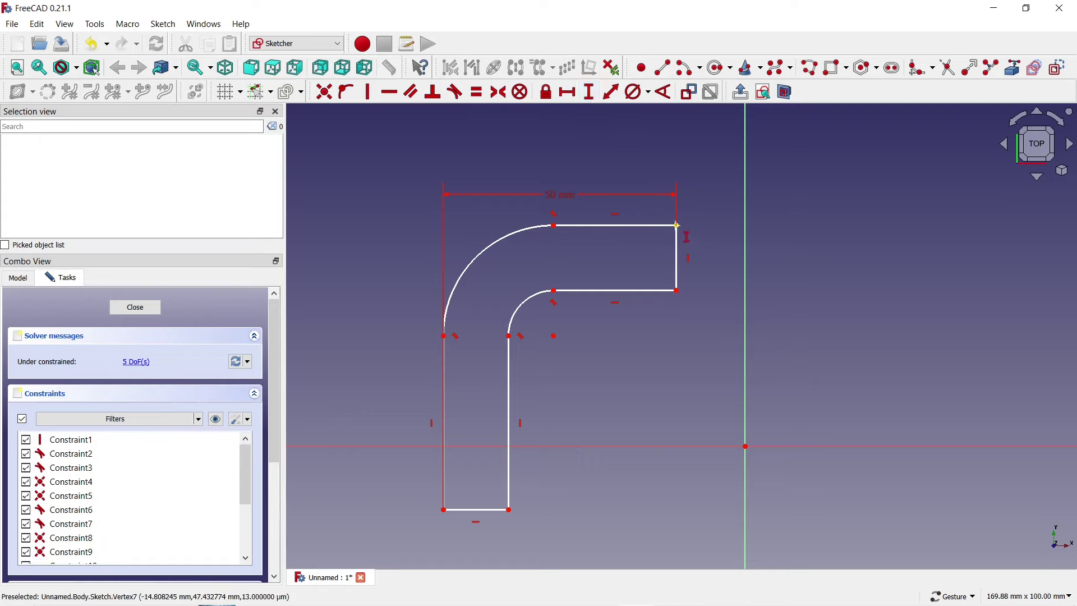
Step: Add a 30 mm overall height dimension and reshape the inner bend
click(678, 226)
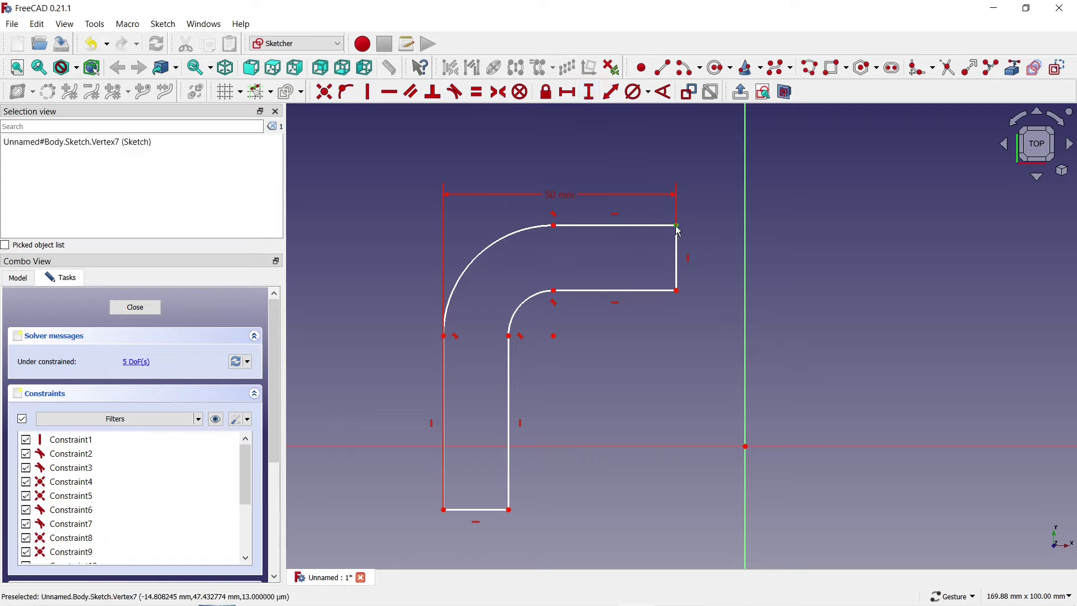
click(510, 511)
key(i)
text(30)
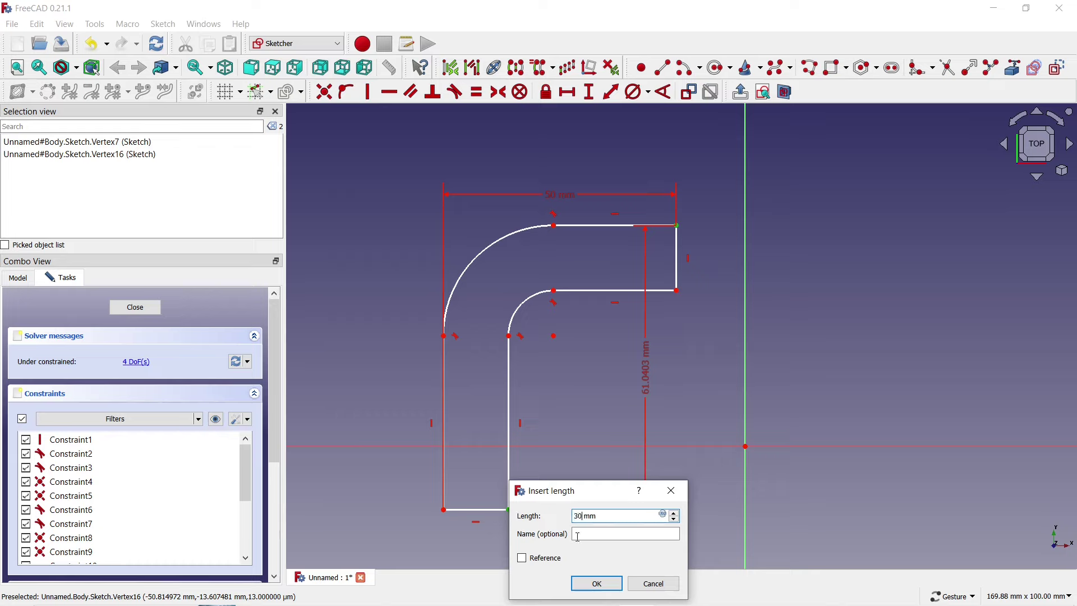
click(598, 583)
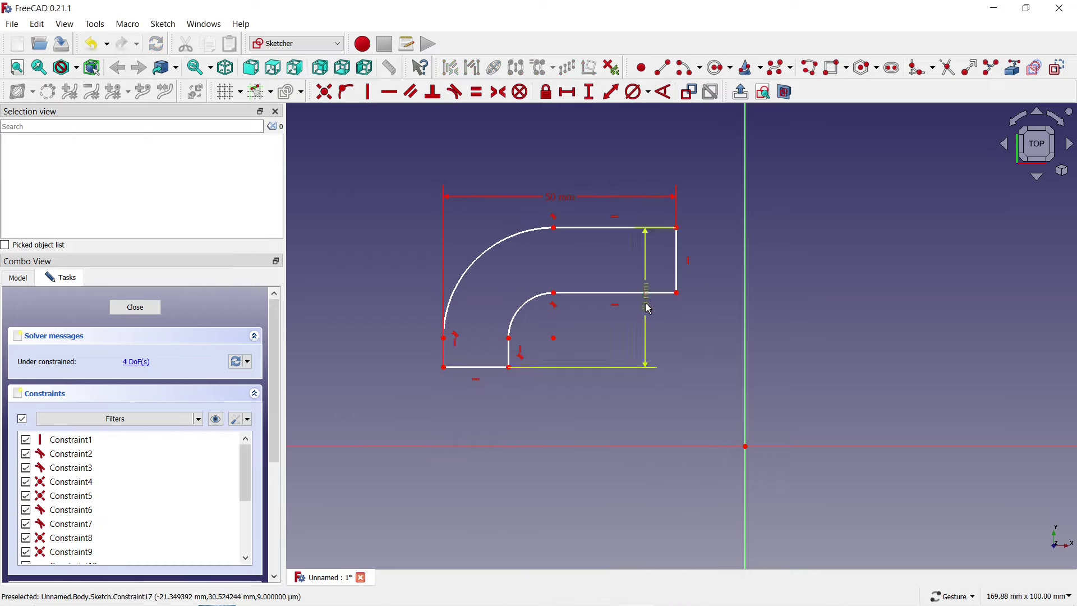
drag(642, 304, 713, 306)
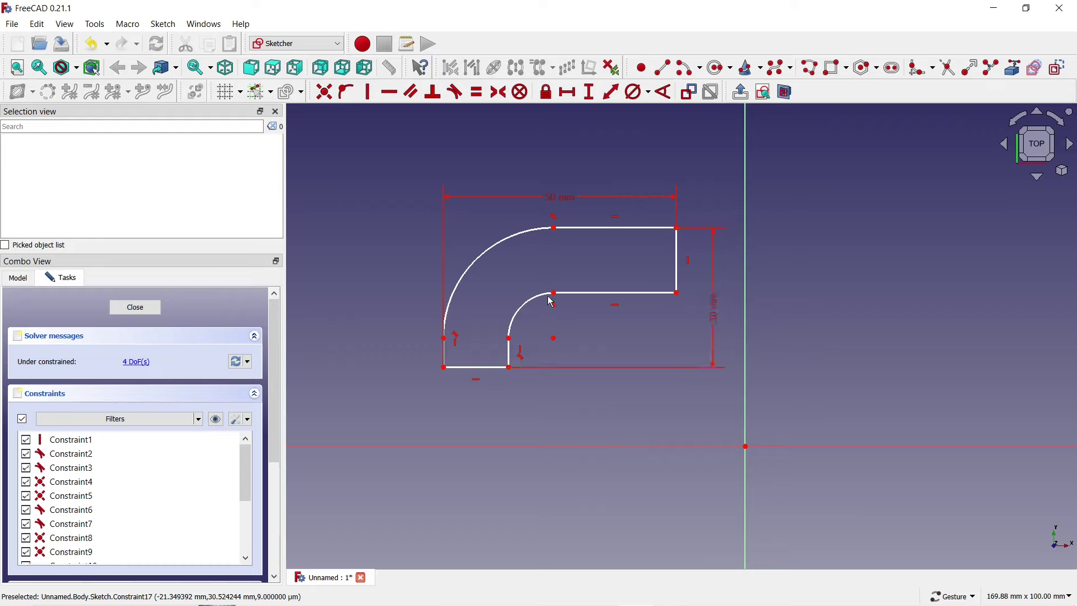
drag(553, 293, 540, 247)
Step: Give the inner bend arc a 6 mm diameter
click(634, 92)
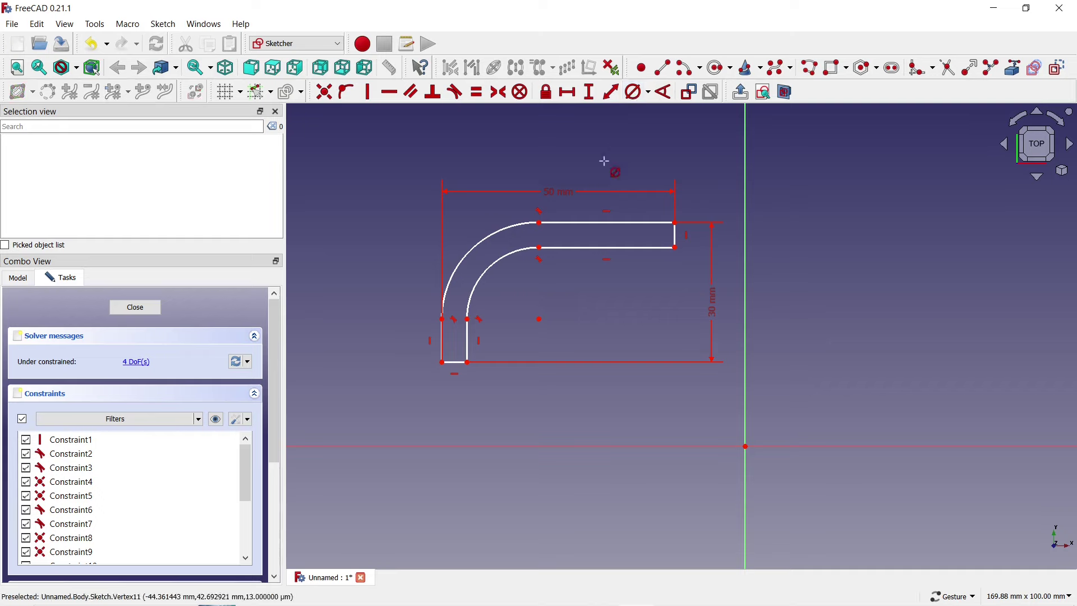
click(516, 250)
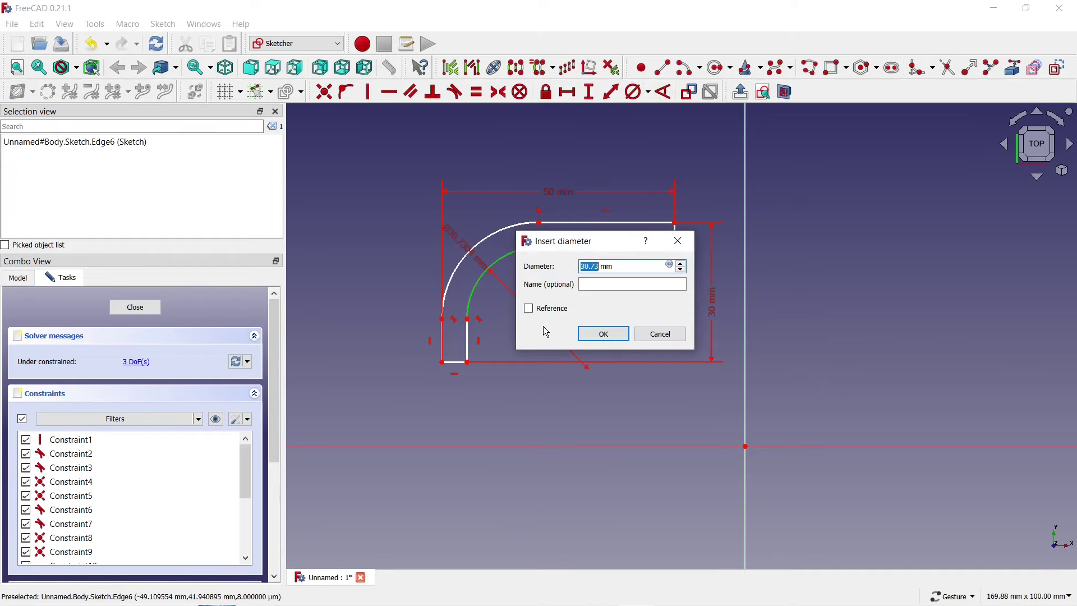
text(6)
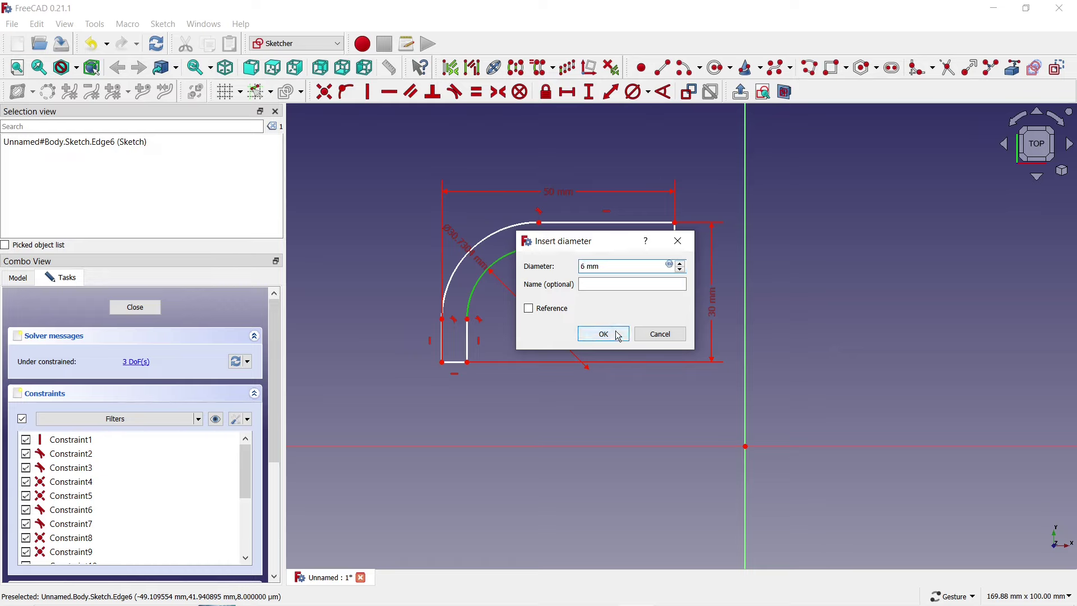
click(603, 334)
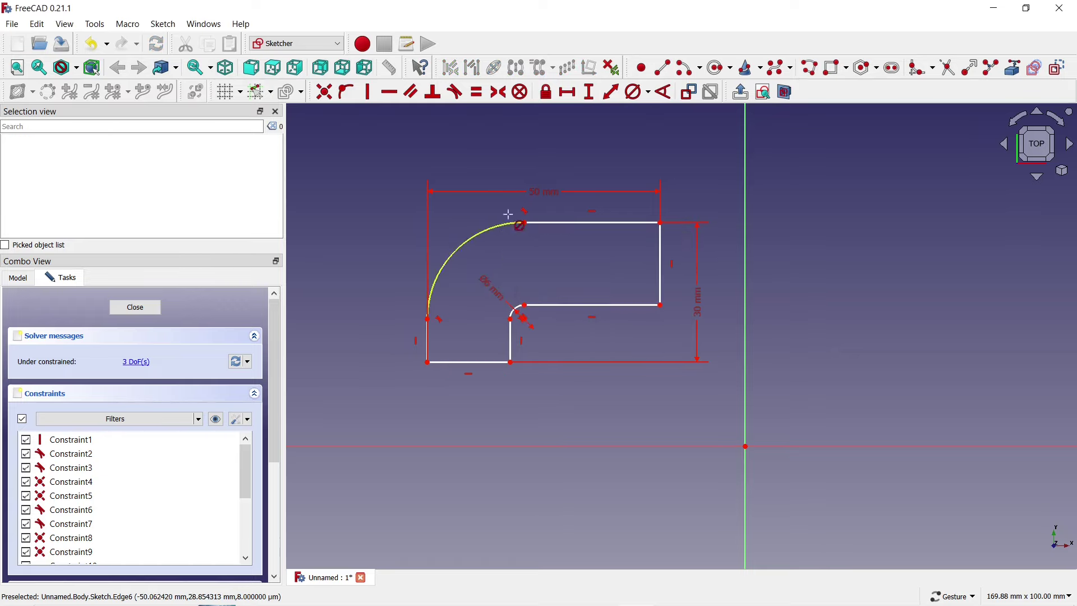
Step: Set the bottom edge length to 3 mm and tidy the 3 mm and Ø6 labels
click(564, 96)
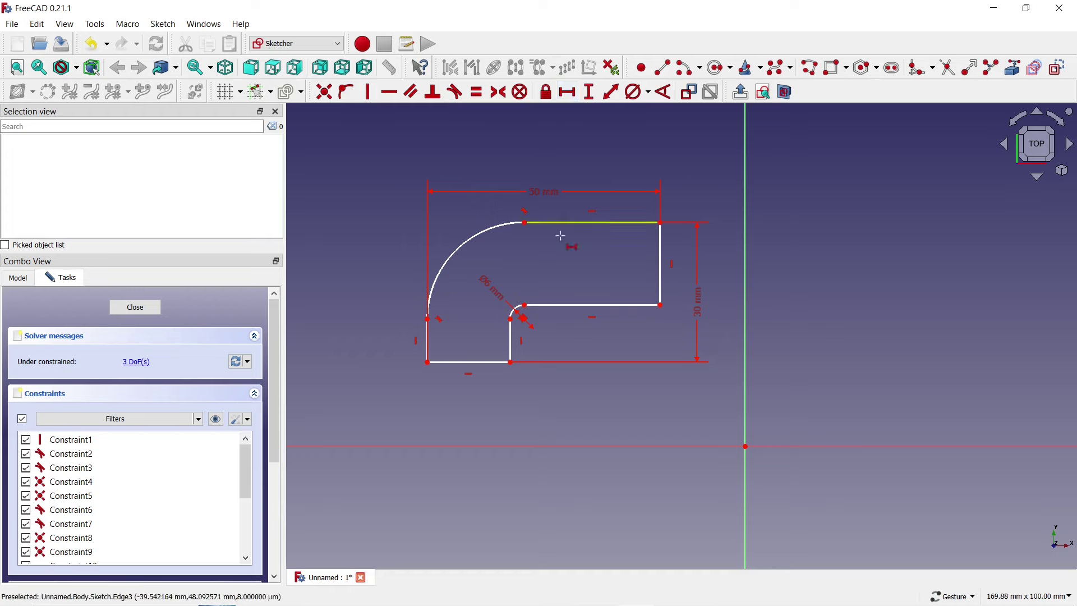
click(486, 363)
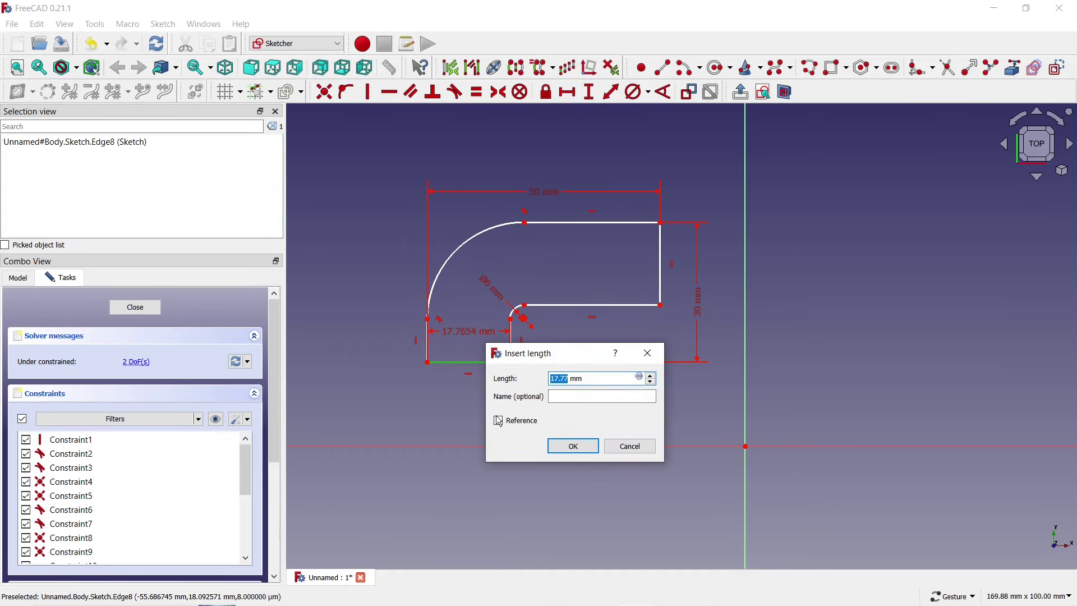
click(574, 447)
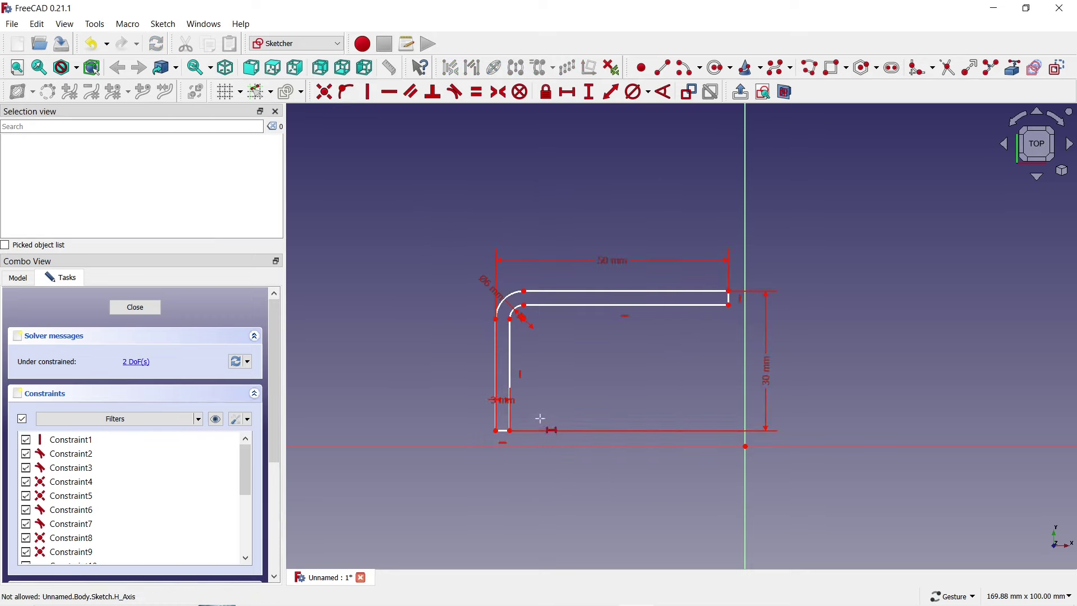
drag(504, 439, 504, 465)
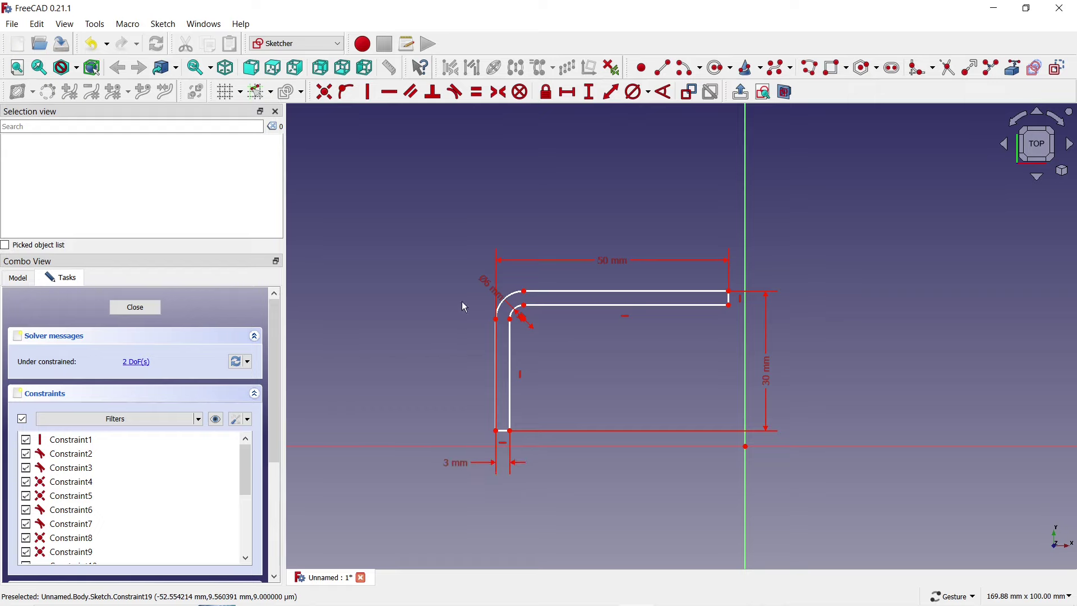
drag(486, 285, 441, 267)
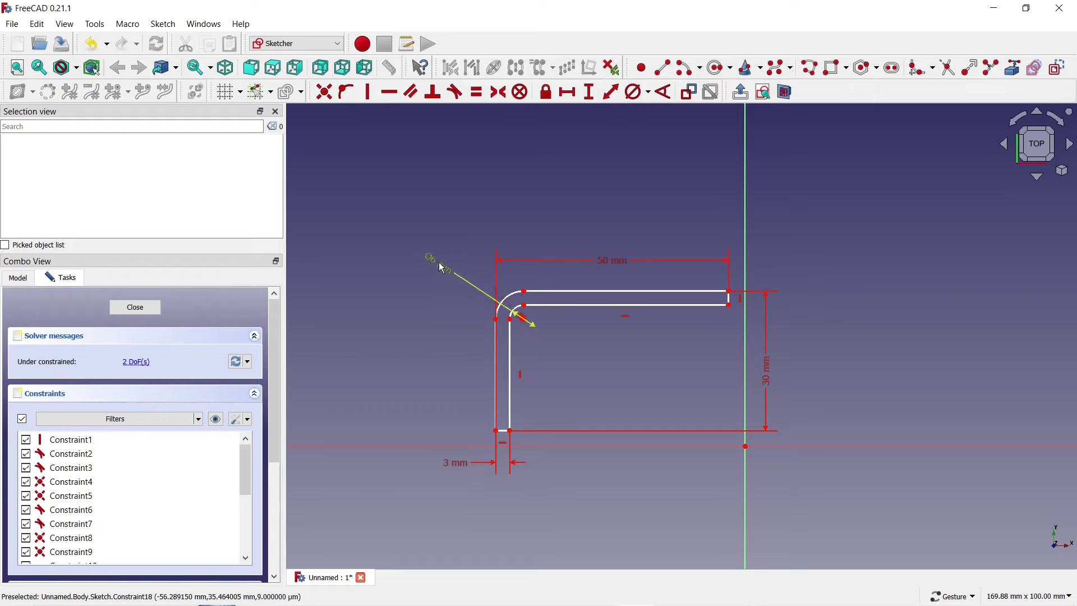
Step: Make the profile's right-end corner coincident with the sketch origin
click(730, 306)
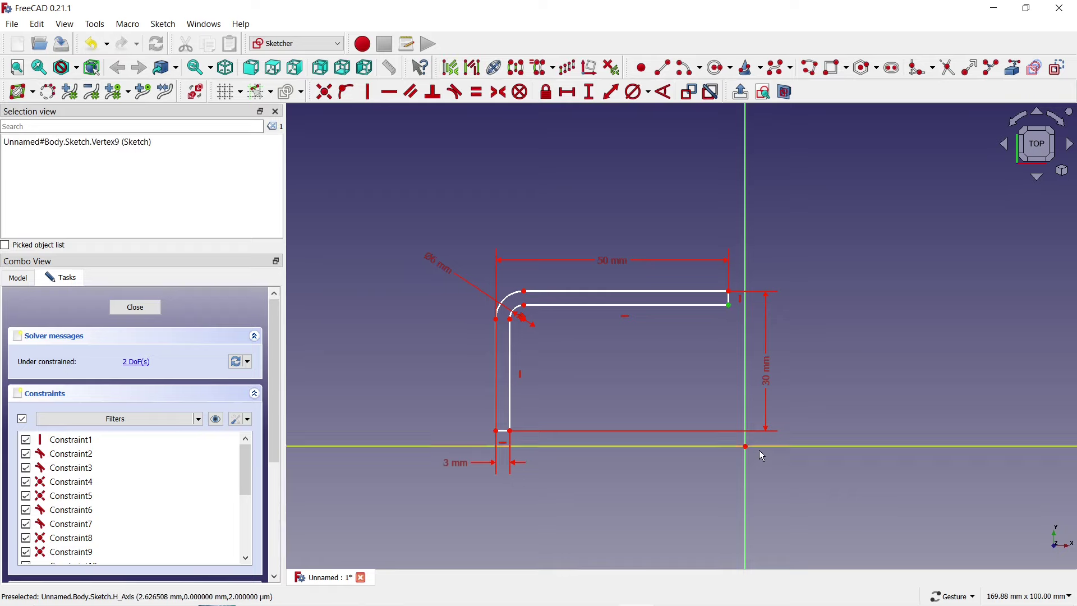
click(746, 447)
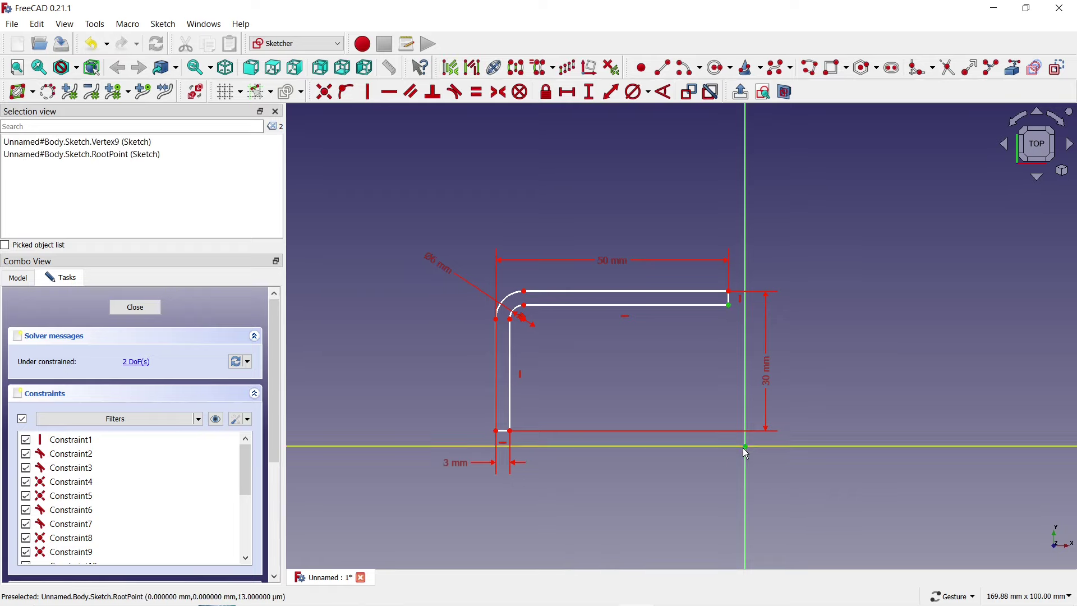
click(325, 92)
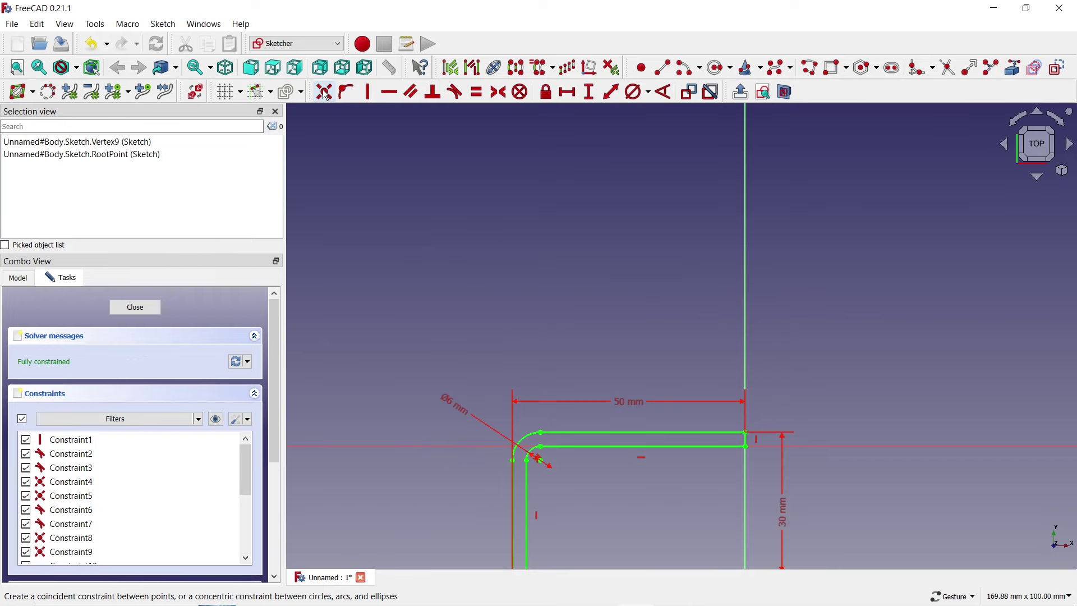
scroll(514, 199, down, 2)
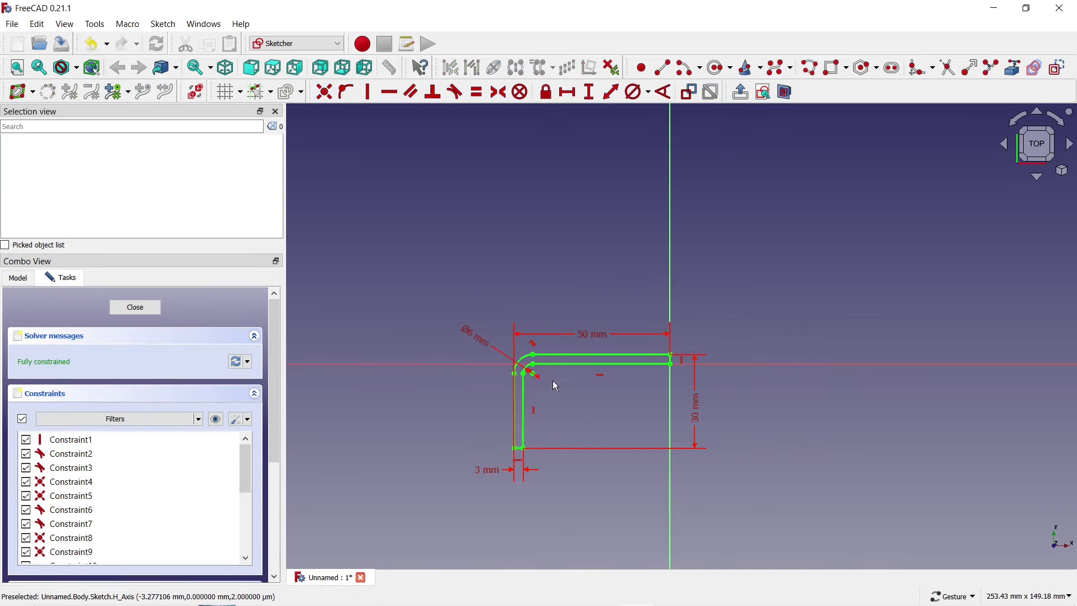
scroll(571, 411, up, 1)
Step: Close the sketch and pad it 50 mm into a solid L-bracket
click(136, 308)
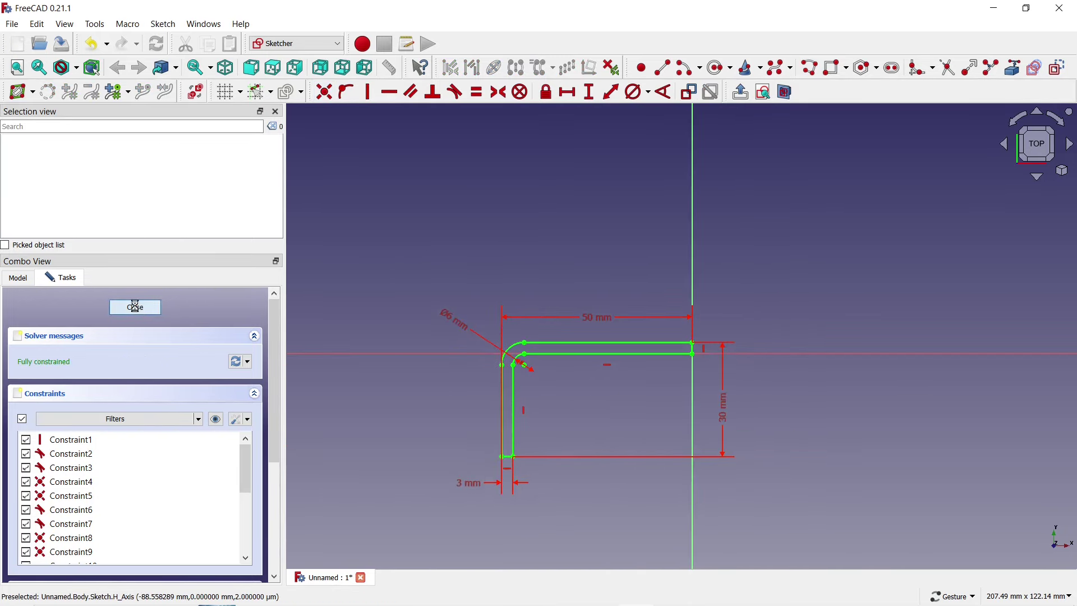
click(395, 92)
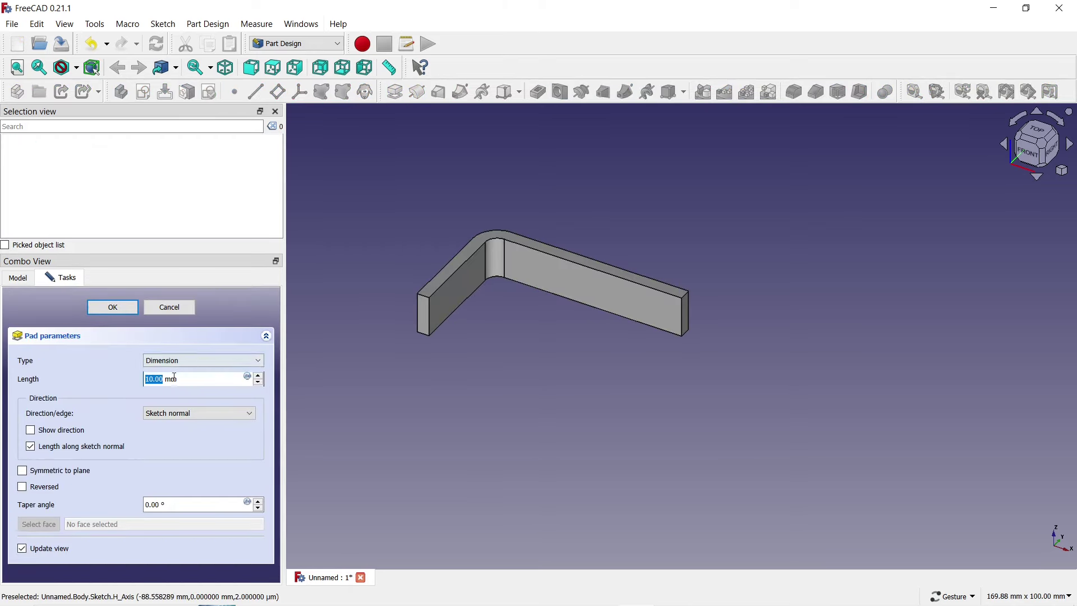
text(50)
click(125, 306)
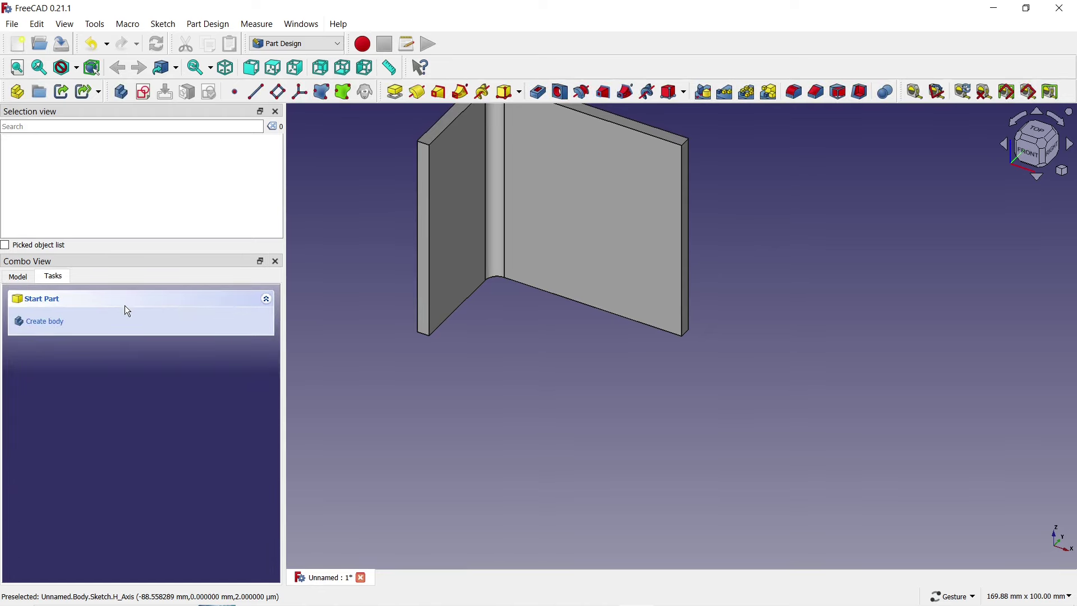
click(423, 220)
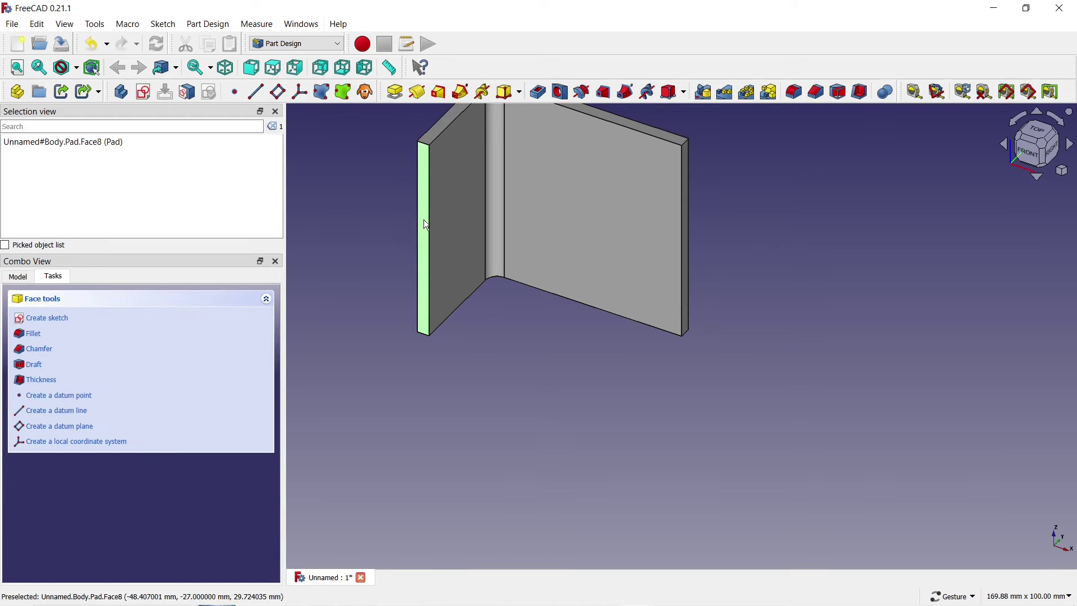
Step: On the selected end face, sketch a rounded rectangle overlapping the bracket's left end
click(143, 92)
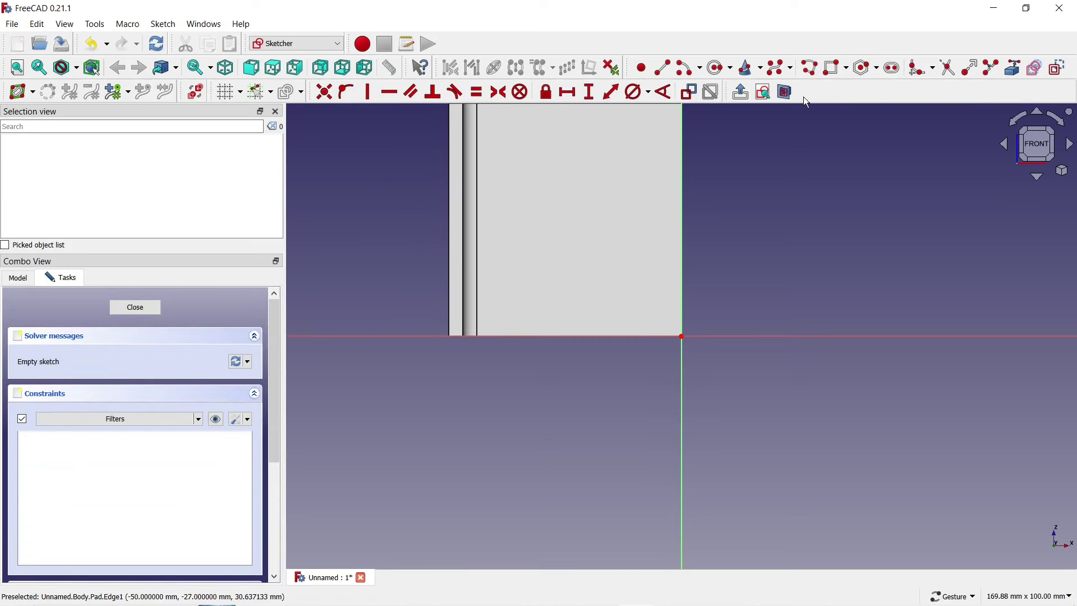
click(847, 68)
click(872, 117)
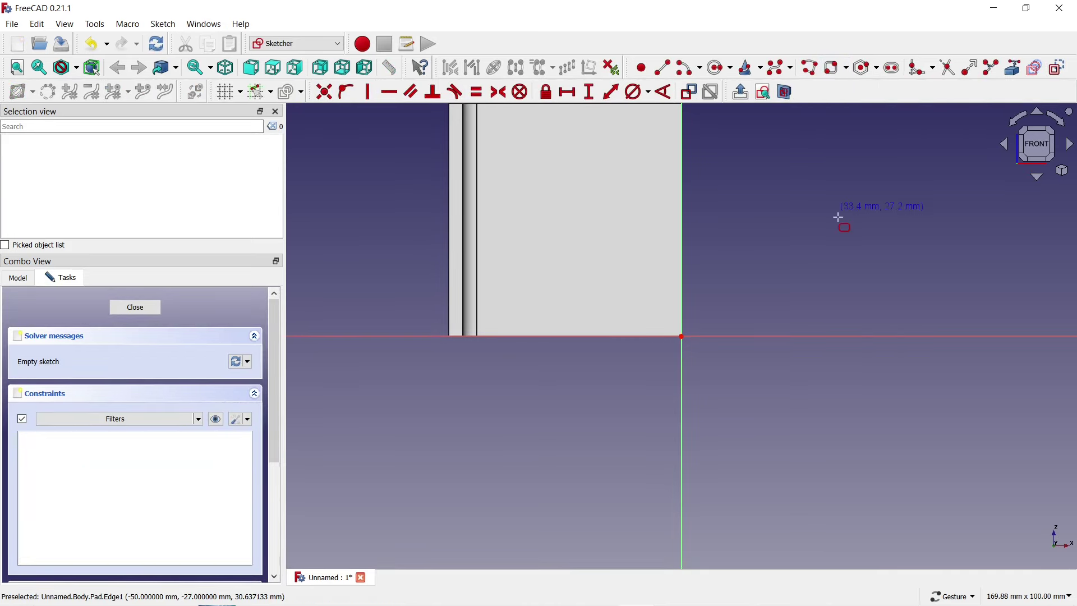
scroll(836, 269, down, 2)
scroll(575, 176, up, 1)
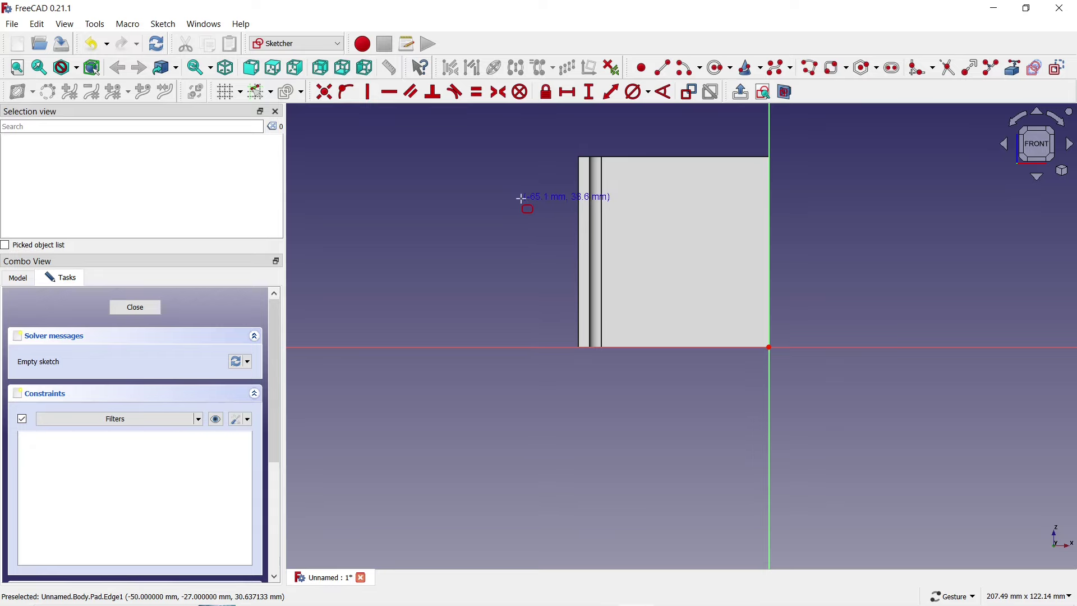
click(504, 191)
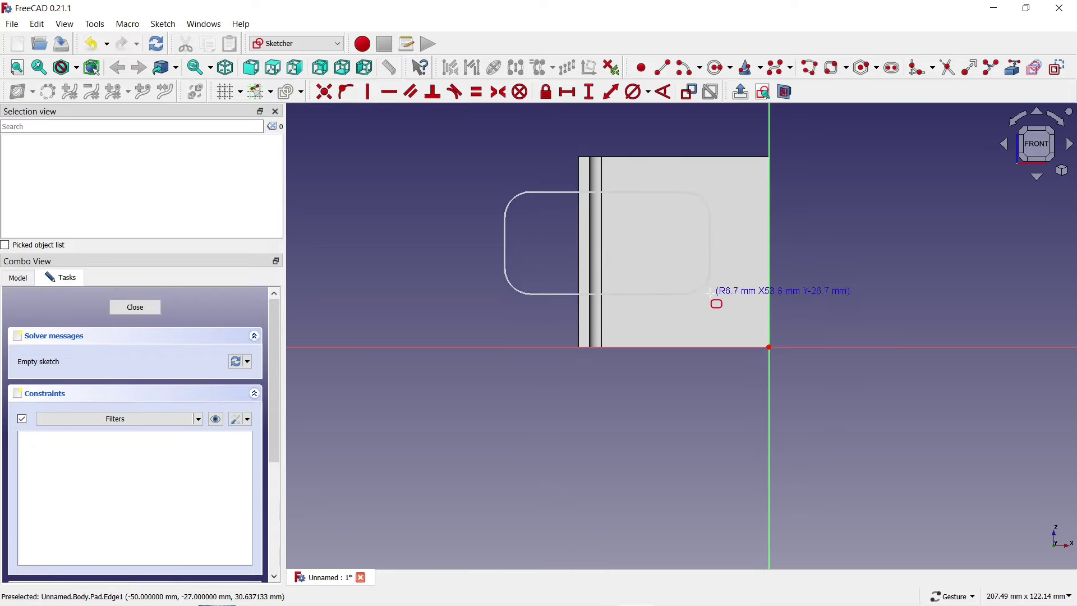
click(711, 294)
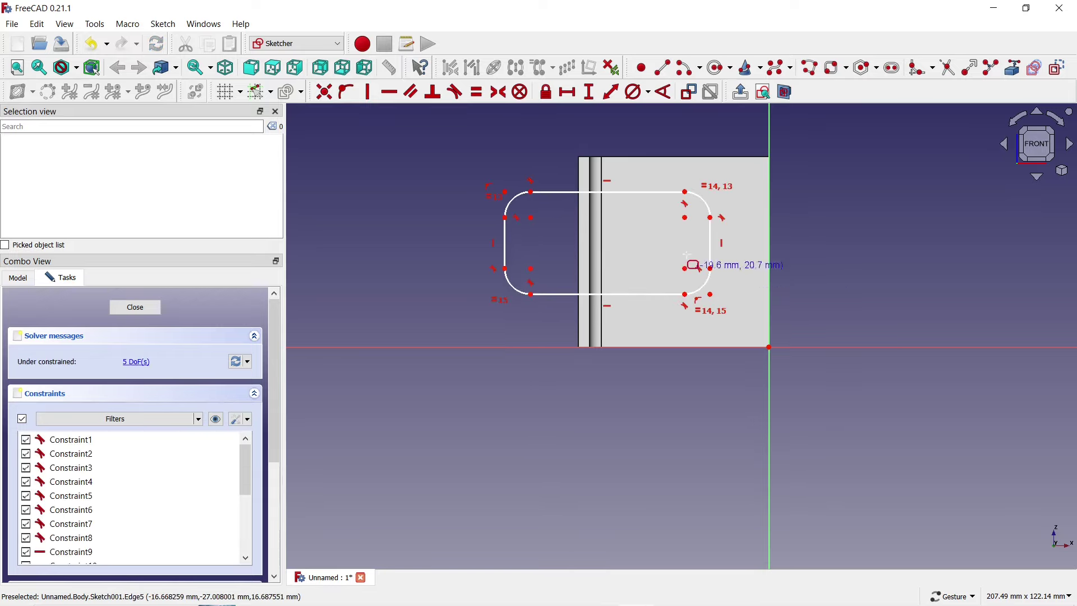
click(974, 81)
Step: Import the bracket's left edge as external geometry and set the slot height to 30 mm
click(578, 174)
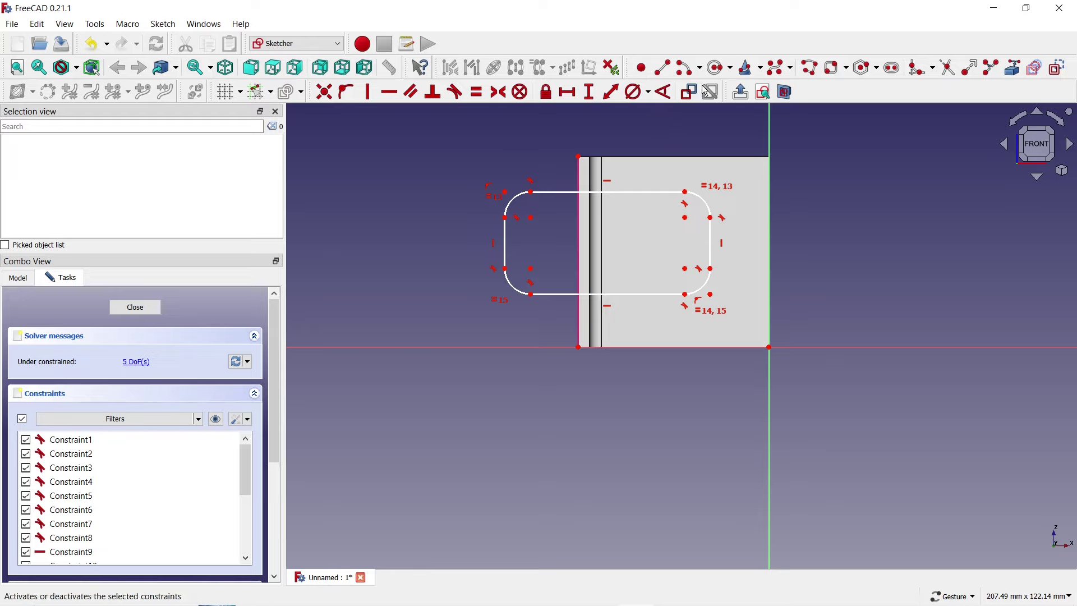
click(592, 98)
click(685, 191)
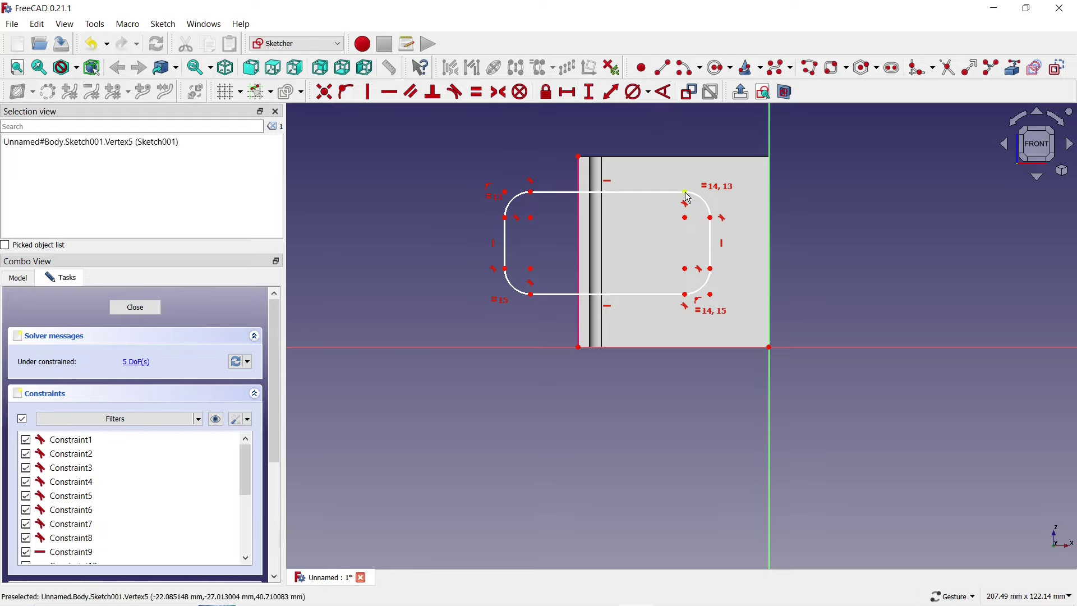
click(685, 294)
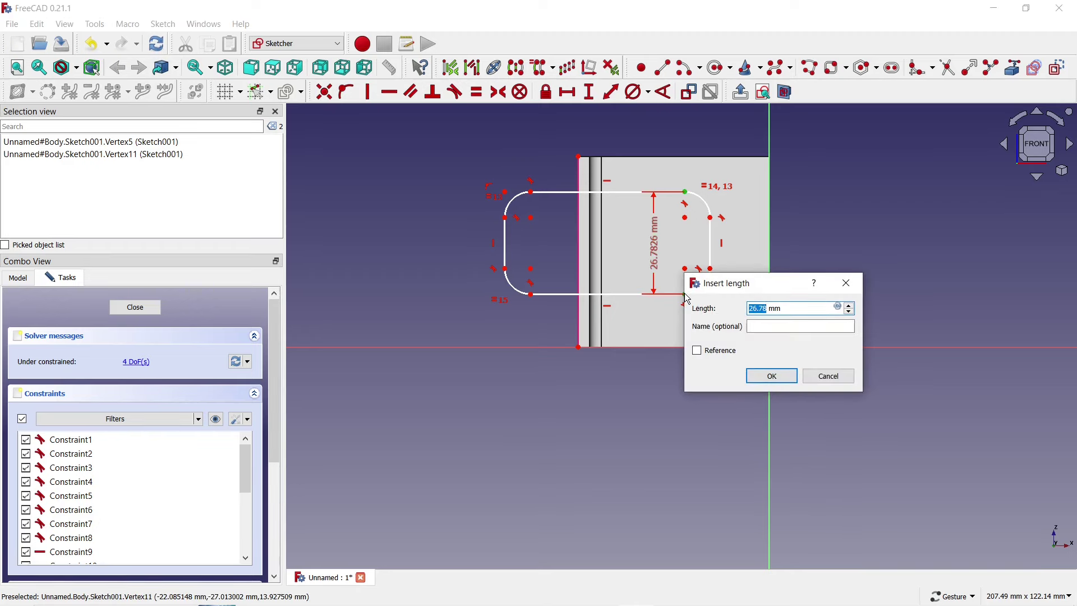
click(773, 376)
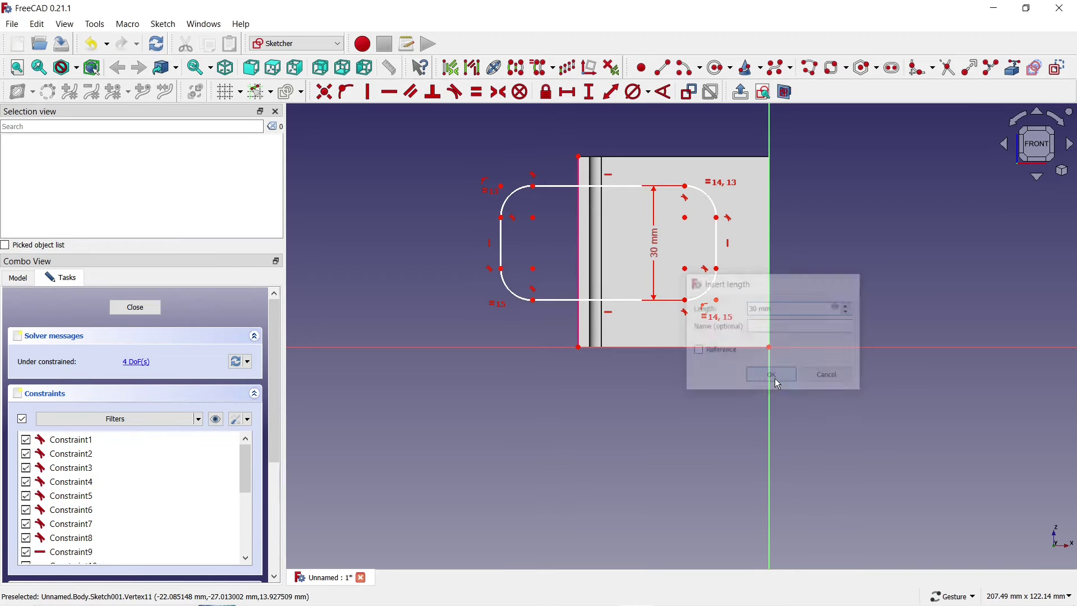
Step: Place the slot 10 mm above the bracket's bottom corner and move both dimensions left
click(533, 300)
click(579, 346)
text(i)
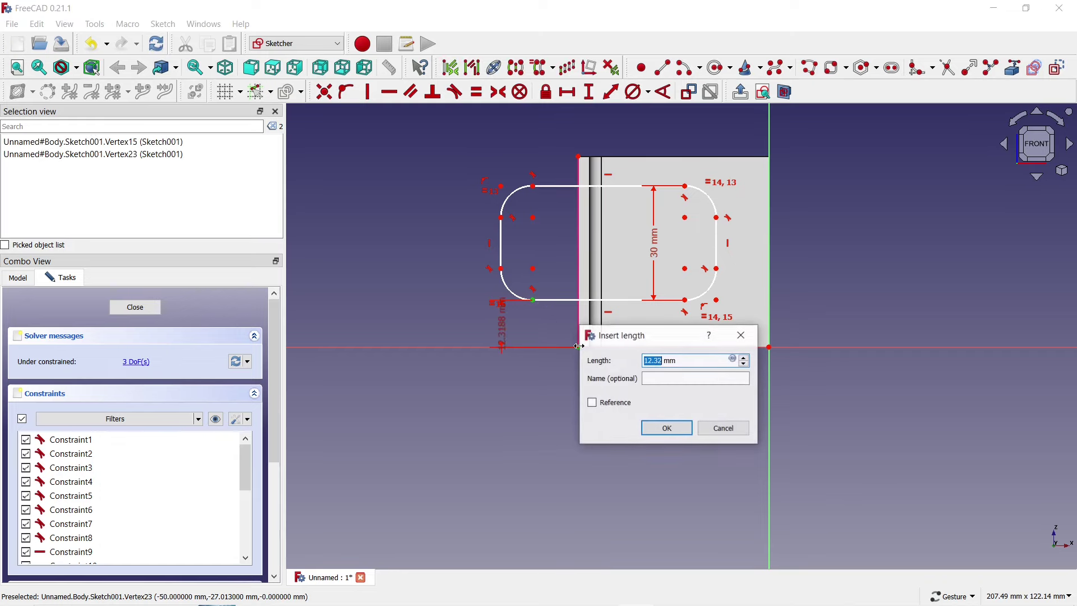
text(10)
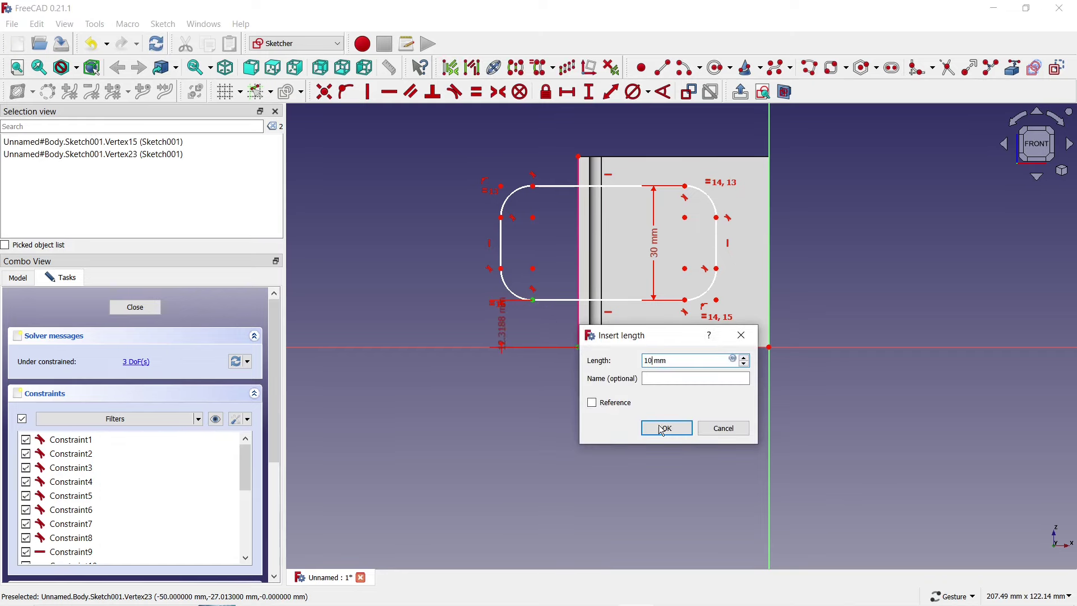
click(663, 430)
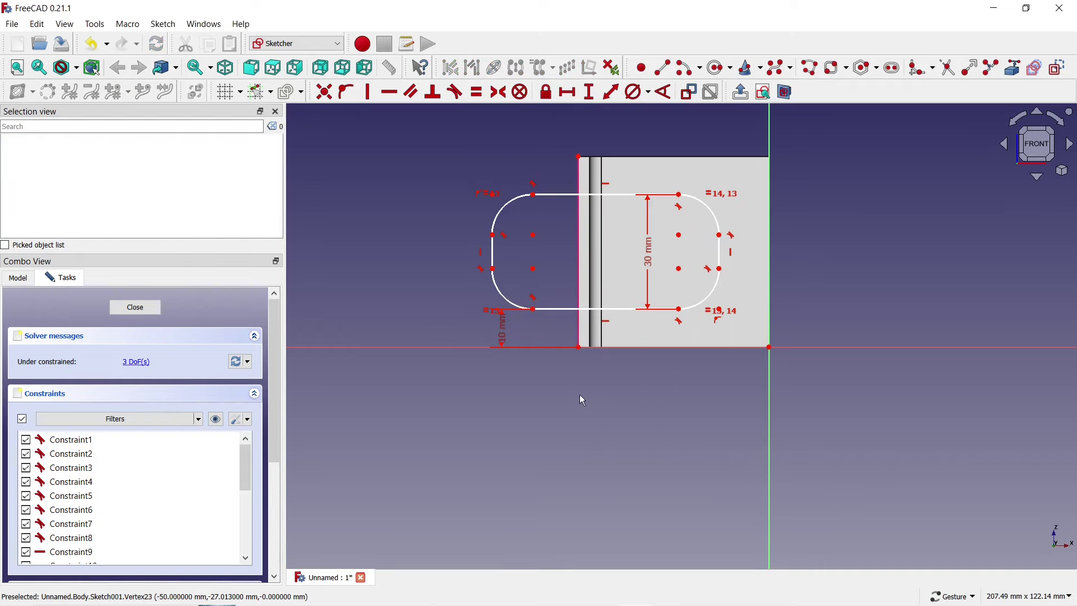
drag(649, 252, 458, 250)
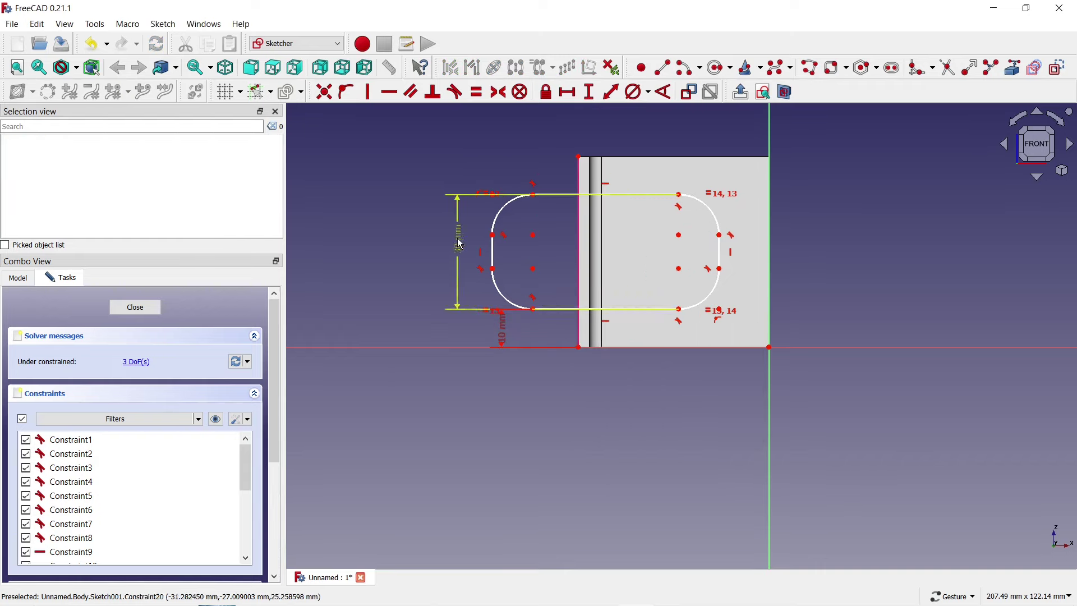
drag(482, 333, 463, 331)
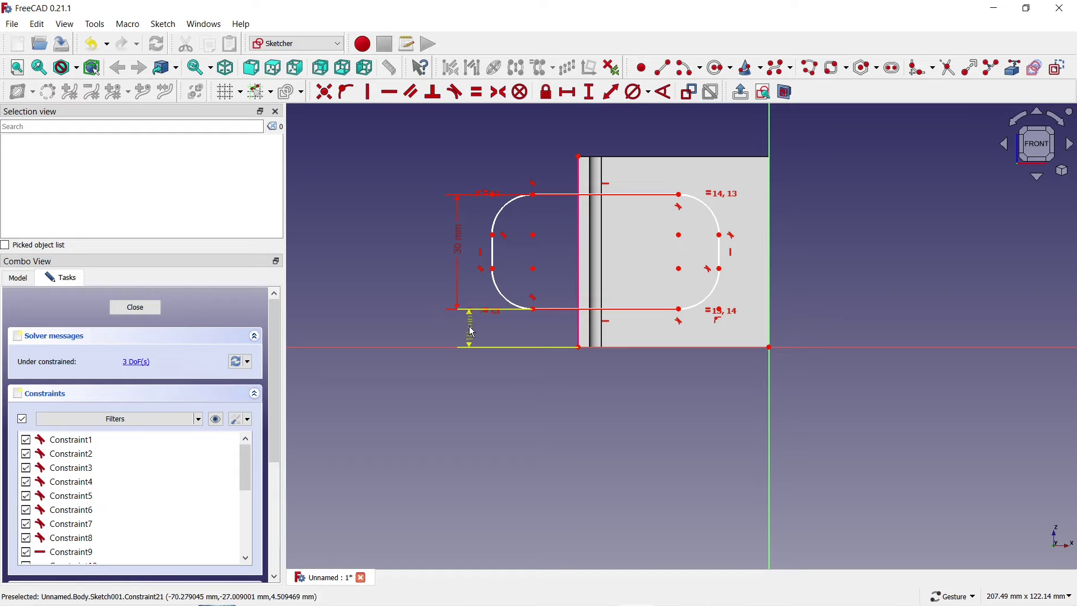
Step: Set the slot's end arcs to 10 mm diameter
click(636, 91)
click(705, 207)
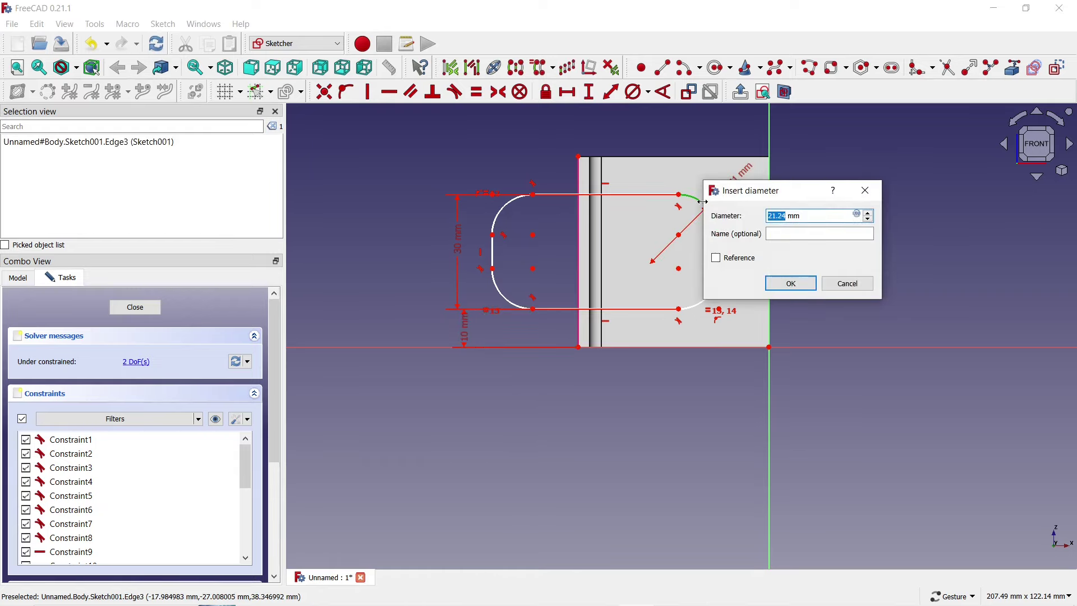
text(10)
click(790, 282)
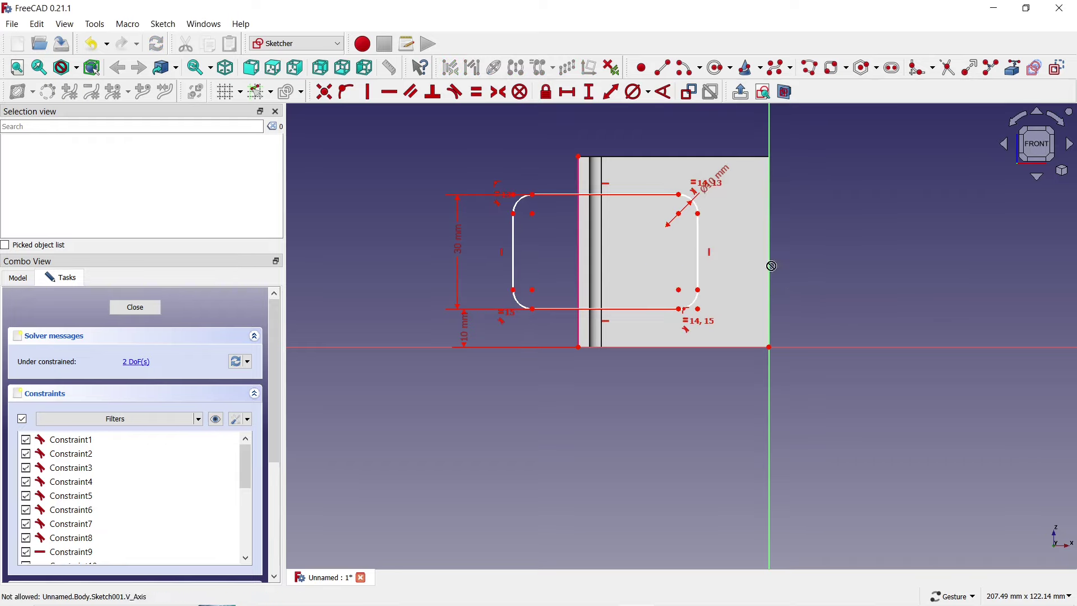
Step: Fix the slot's right arc 15 mm horizontally from the bracket's top-left corner
click(569, 93)
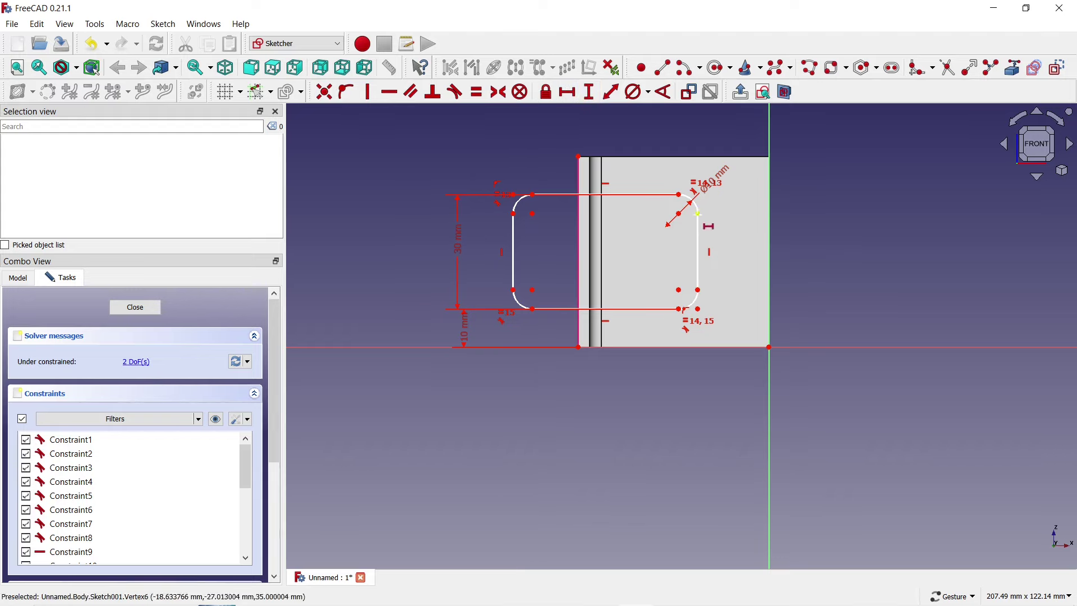
click(698, 213)
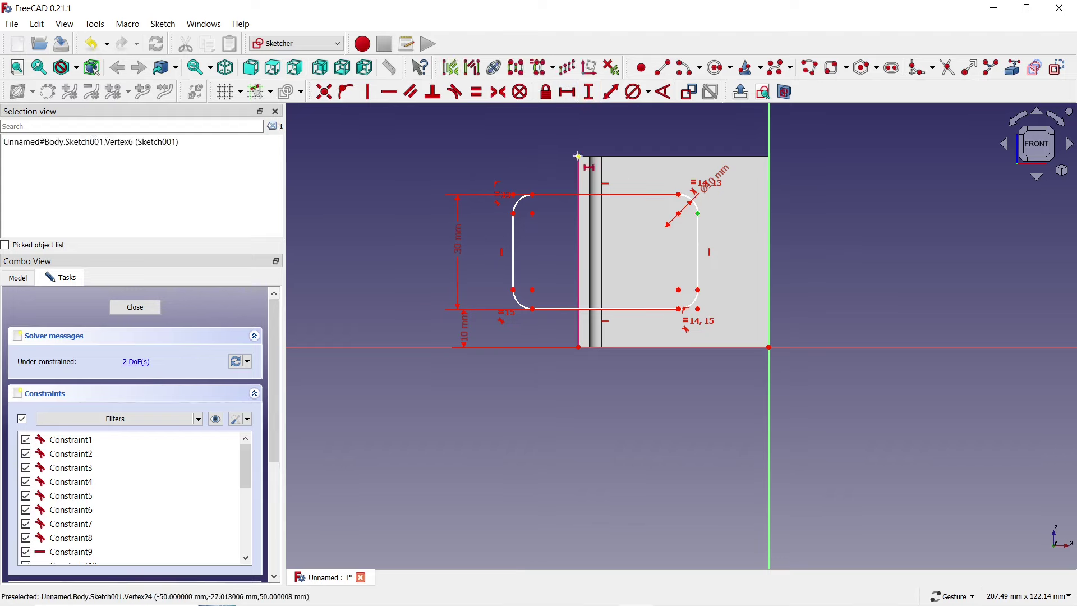
click(579, 157)
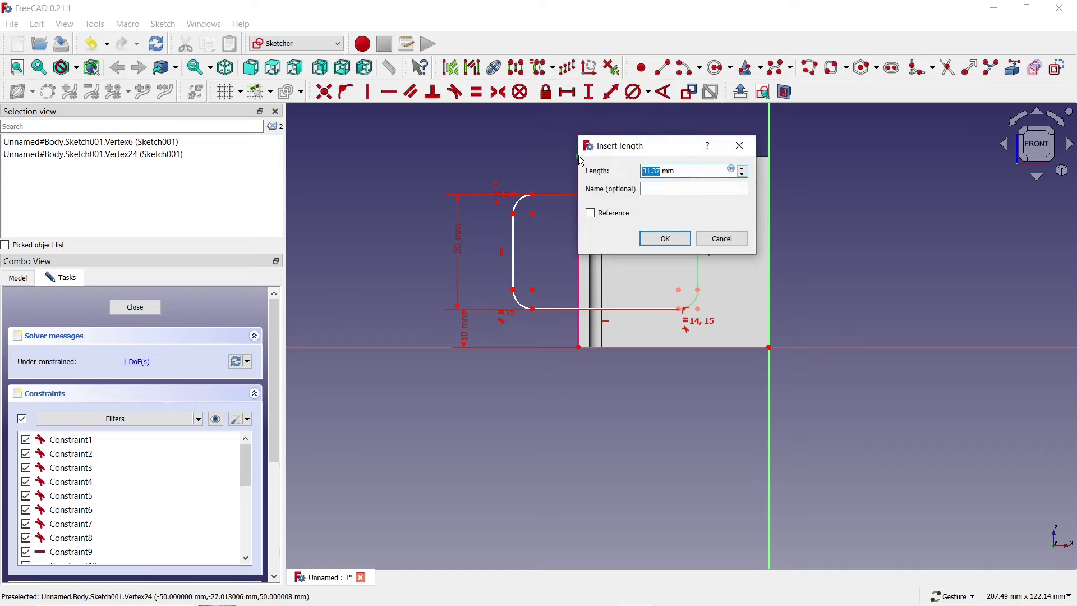
text(15)
click(681, 245)
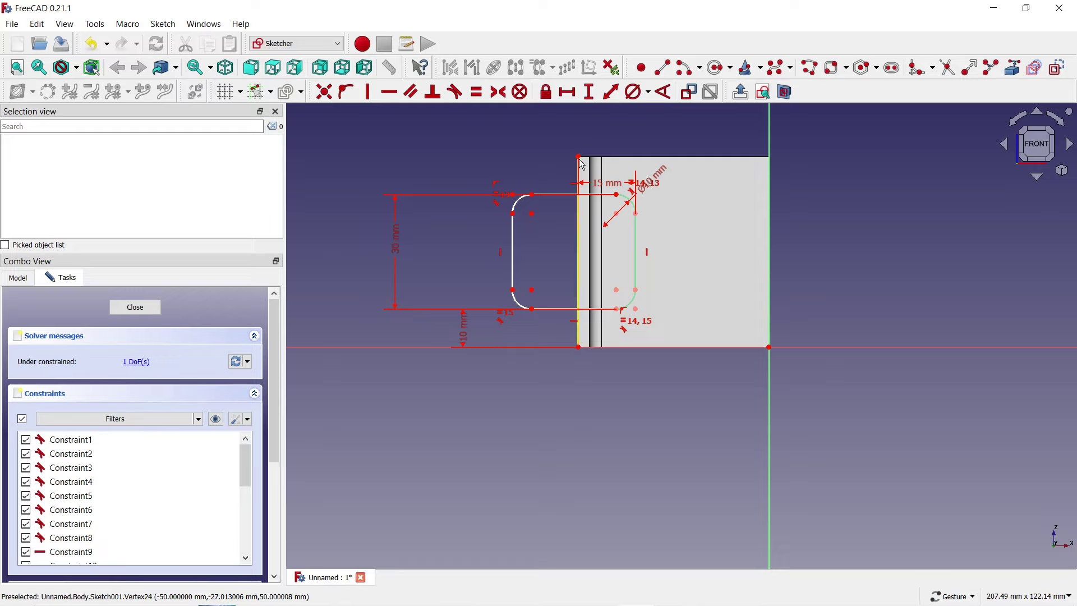
drag(606, 183, 607, 129)
Step: Lock the slot's left-end point onto the bracket's left edge
click(533, 214)
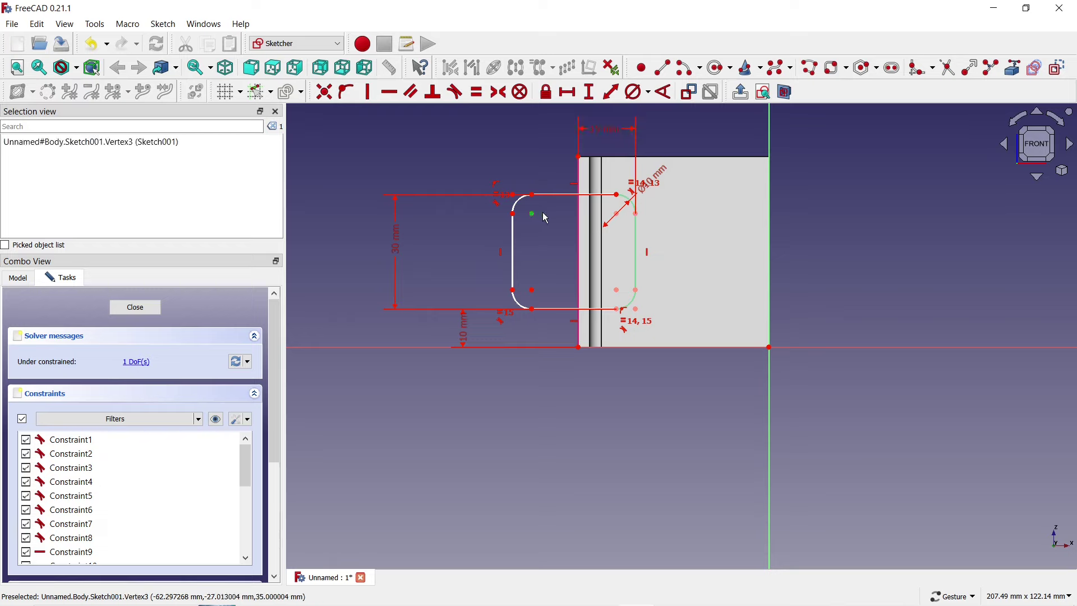
click(578, 223)
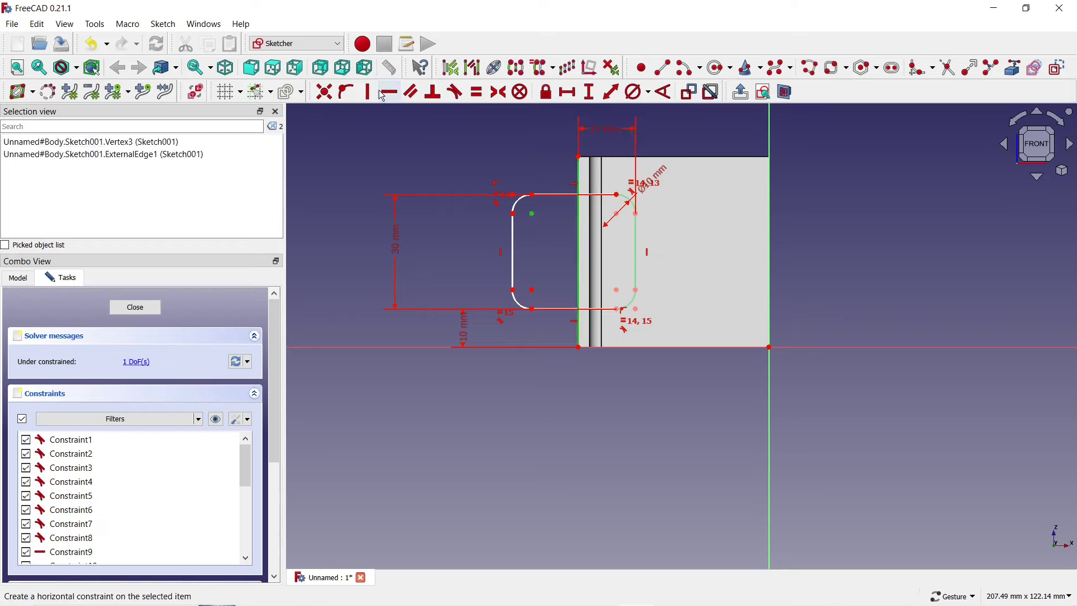
click(346, 92)
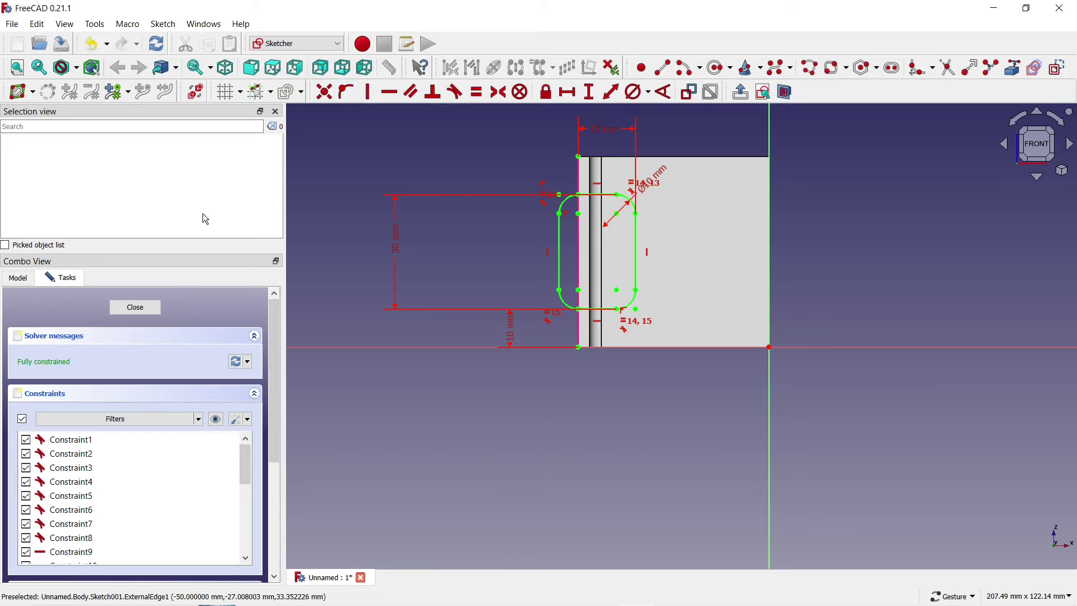
Step: Pocket the slot sketch Through all to cut it from the bracket
click(139, 308)
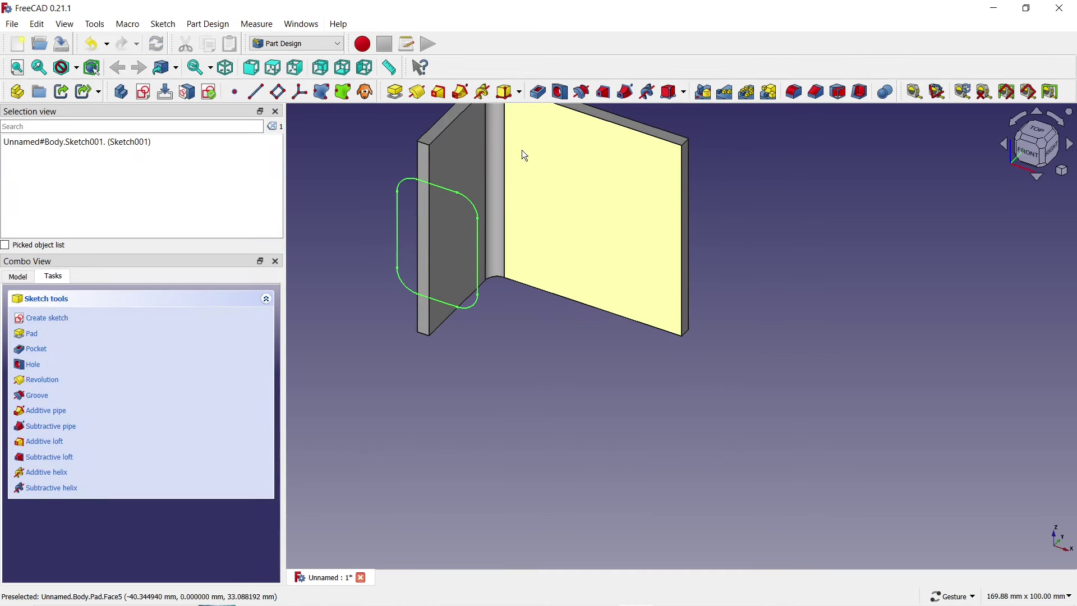
click(537, 91)
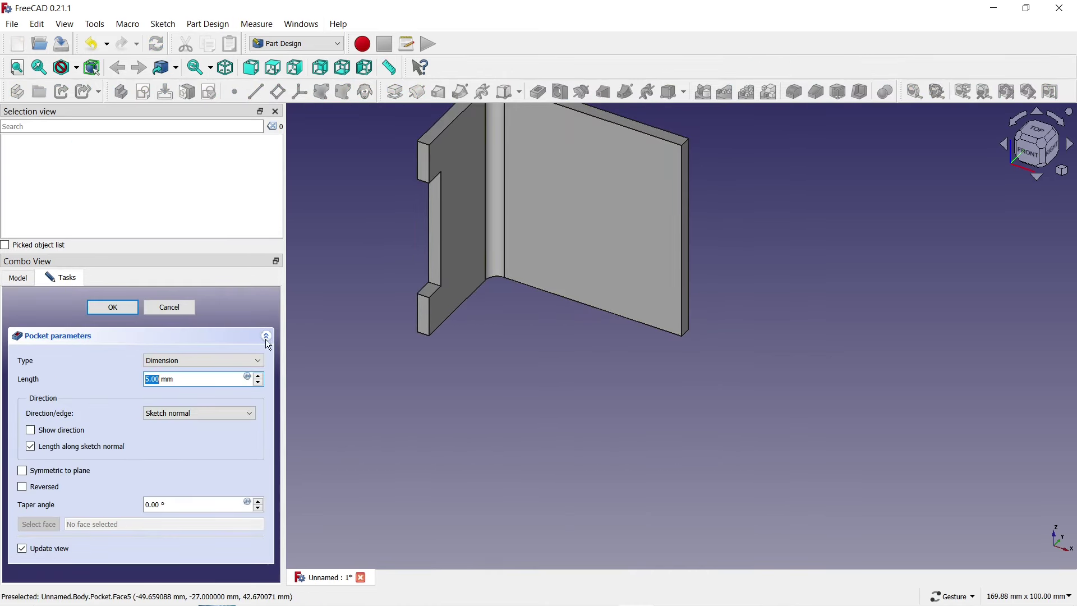
click(236, 360)
click(240, 380)
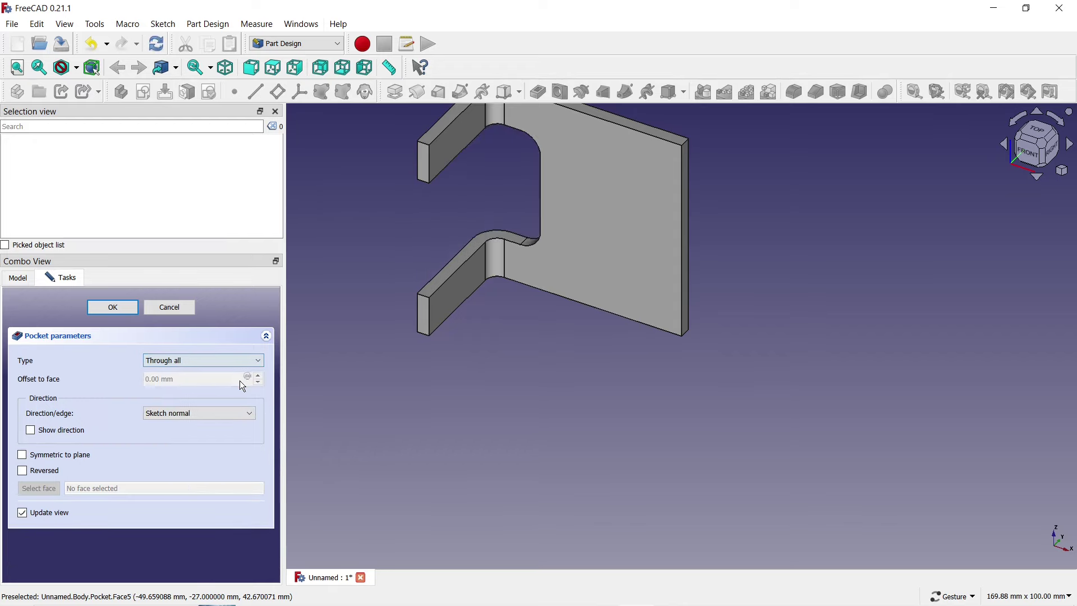
click(120, 308)
Step: Orbit and zoom to inspect the bracket, then show the Model tree
scroll(503, 371, down, 3)
scroll(504, 371, down, 1)
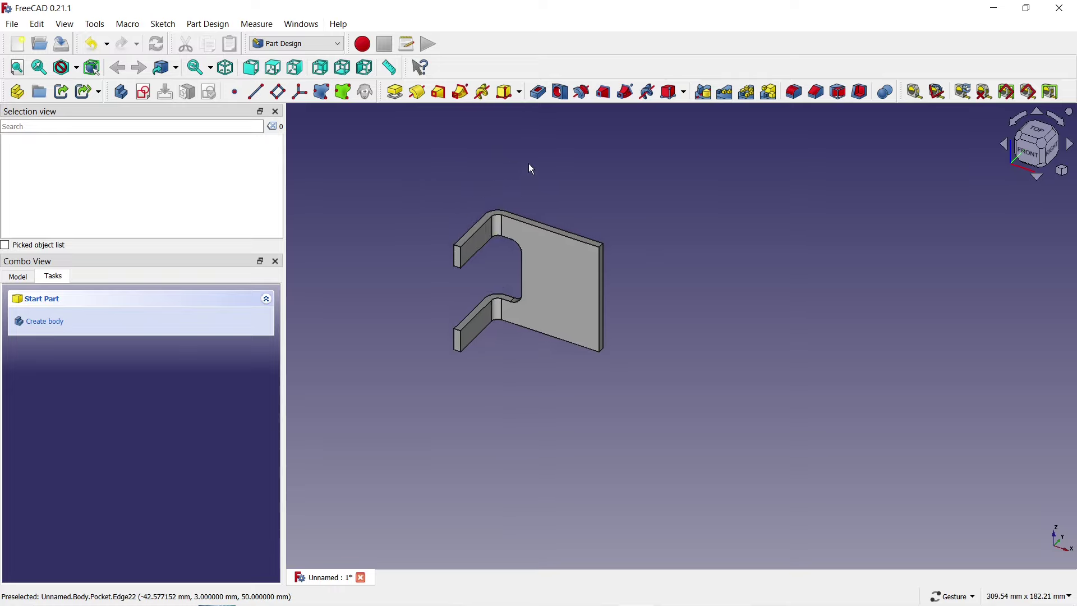
mouse_move(528, 166)
mouse_down()
mouse_move(461, 248)
mouse_move(519, 217)
mouse_up()
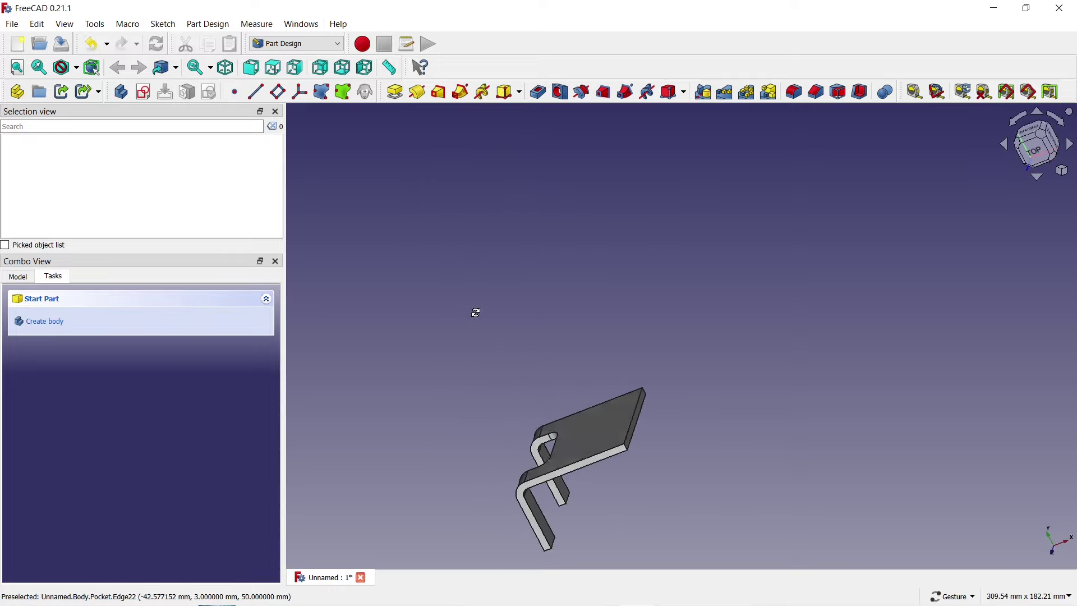
scroll(568, 349, up, 4)
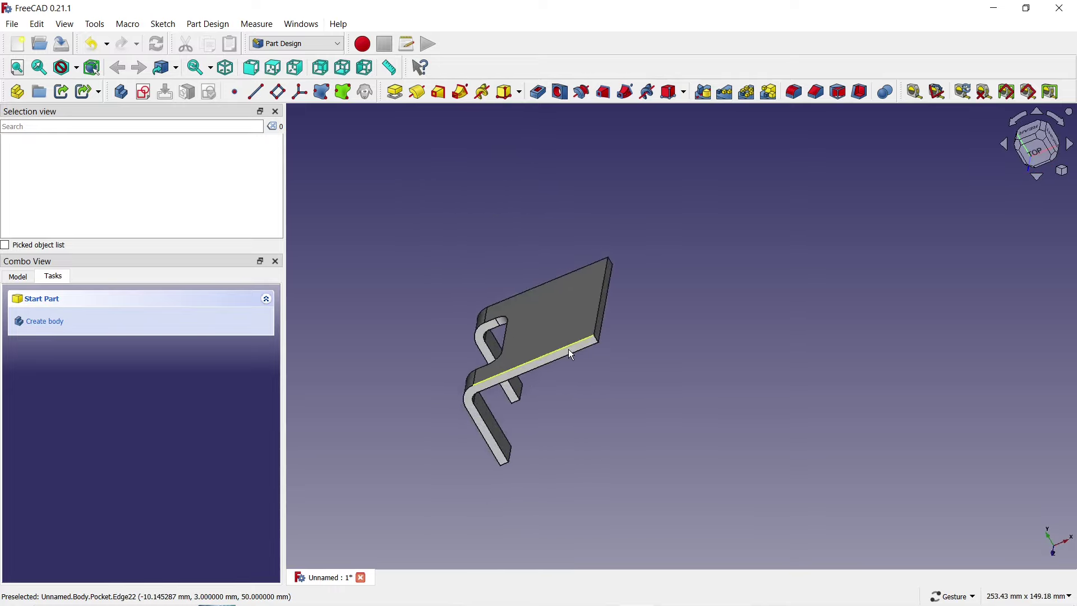
scroll(559, 380, up, 1)
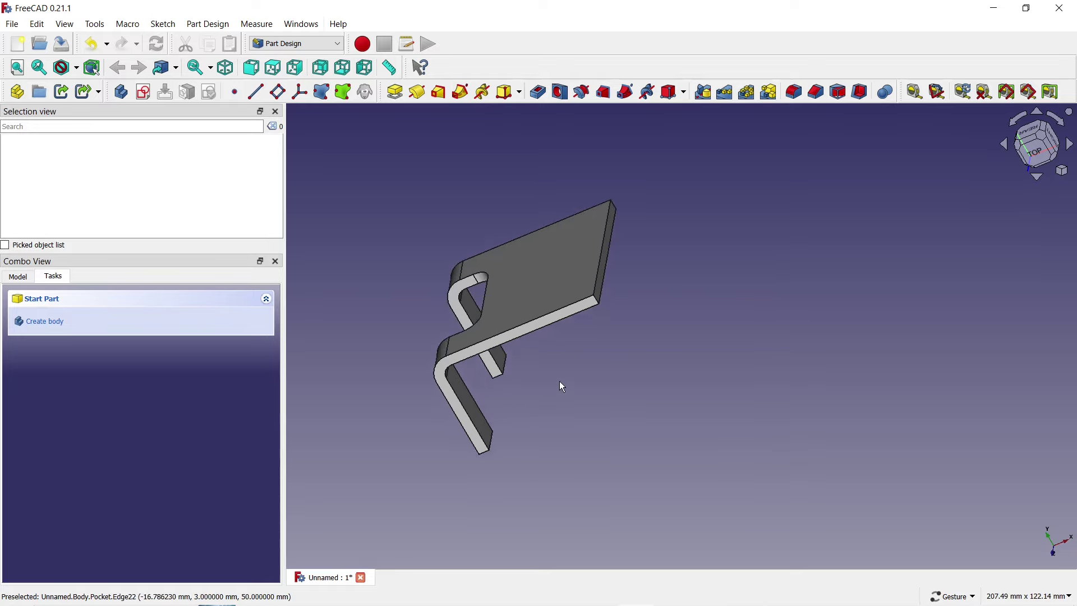
click(16, 278)
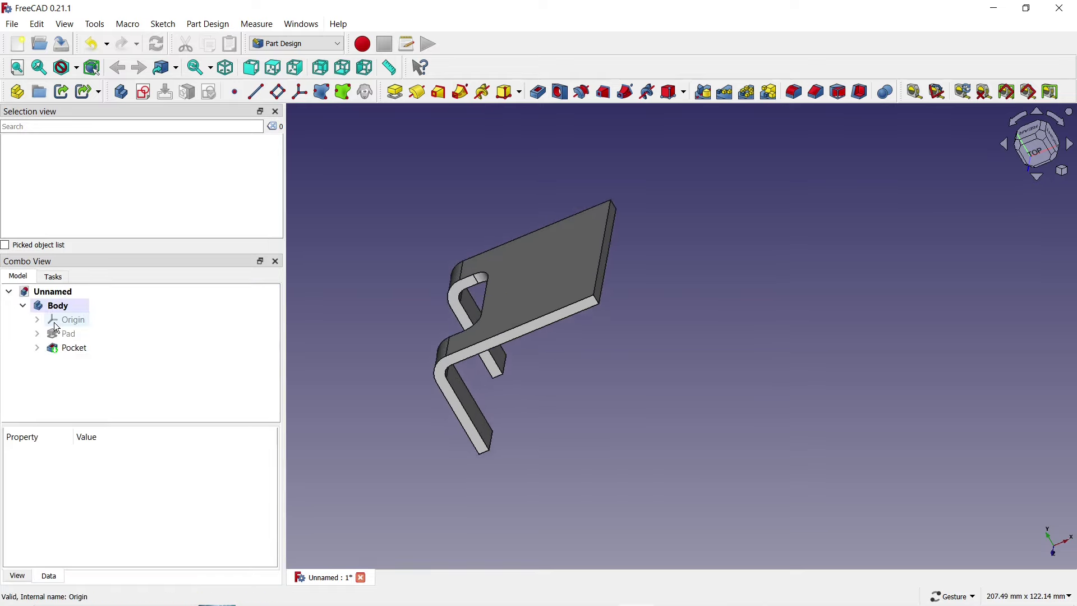
Step: Mirror the Pad across the bracket's end face (Pocket:Face7) to form a matching second bent leg
click(68, 340)
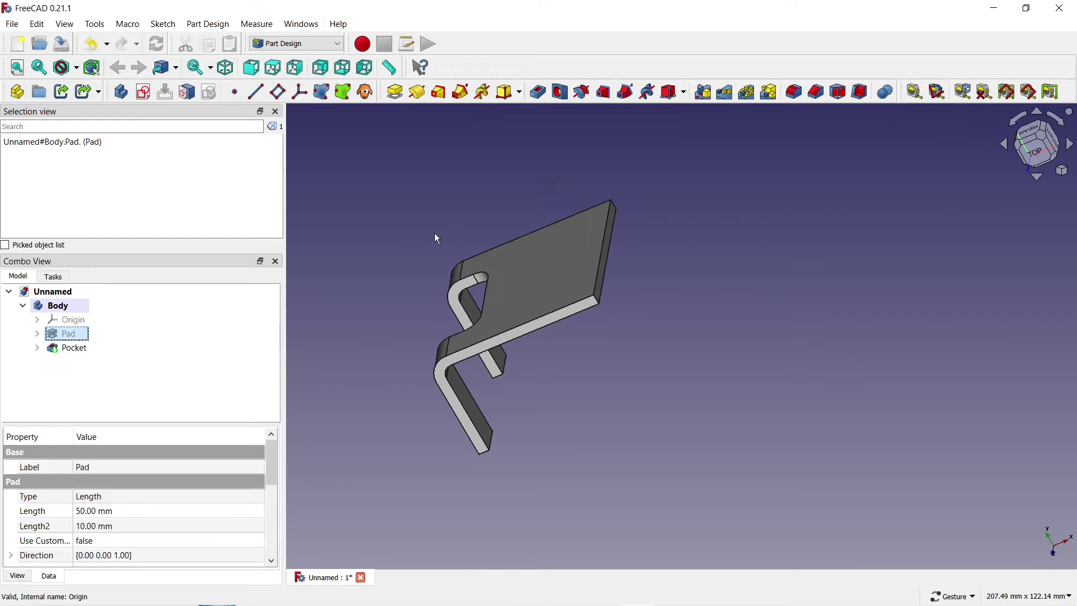
click(706, 91)
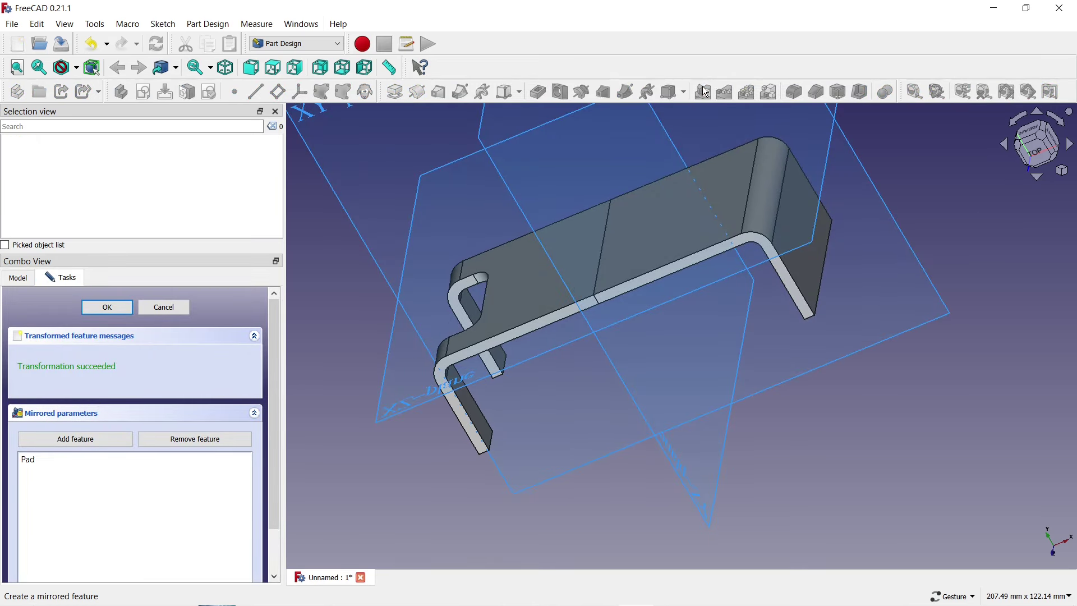
scroll(278, 382, down, 2)
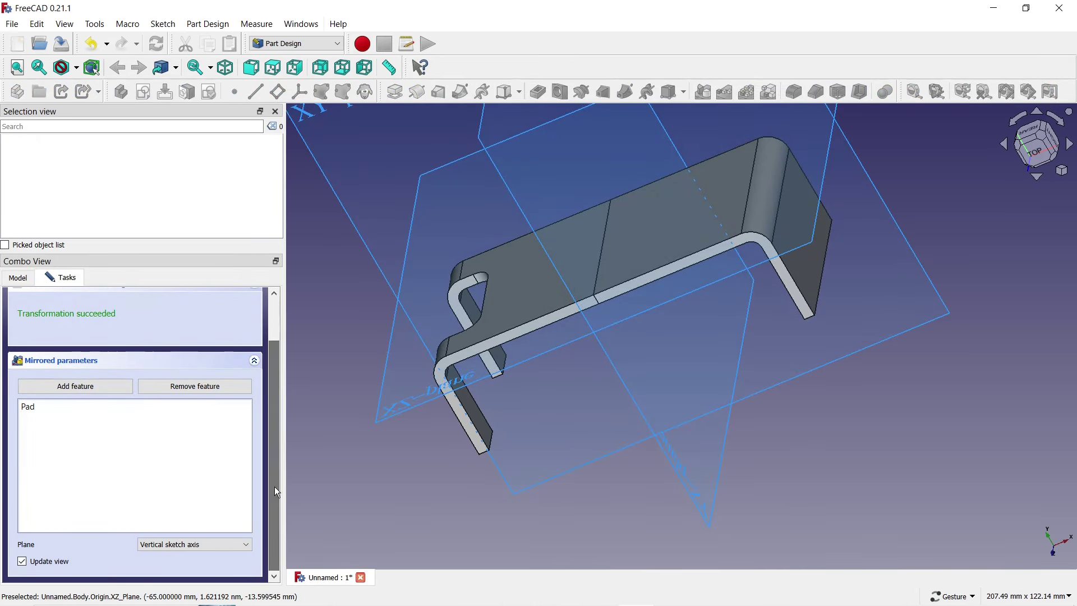
click(243, 547)
click(209, 532)
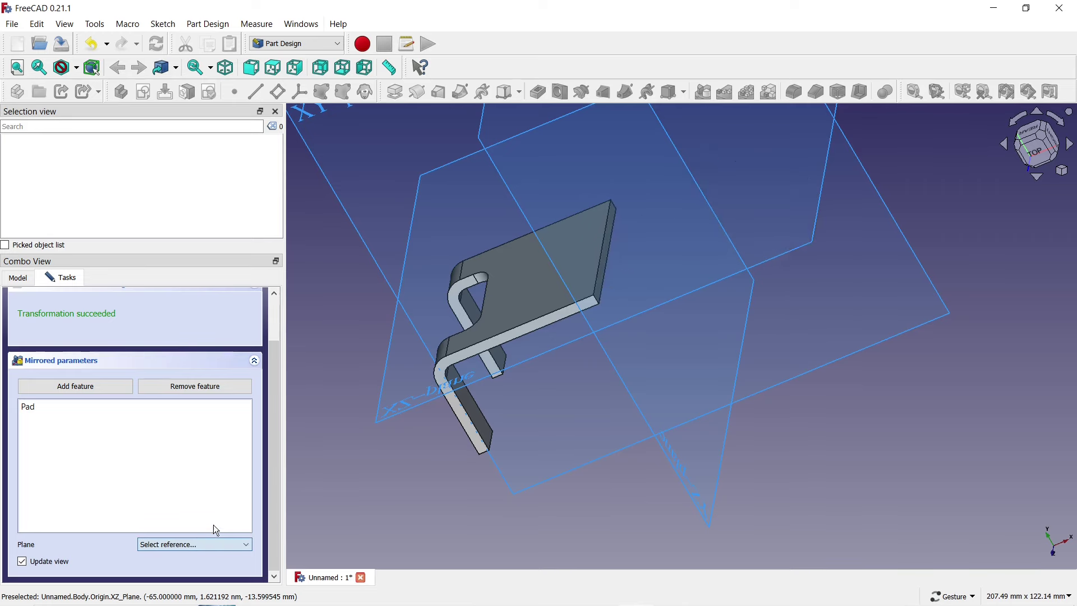
scroll(599, 279, up, 3)
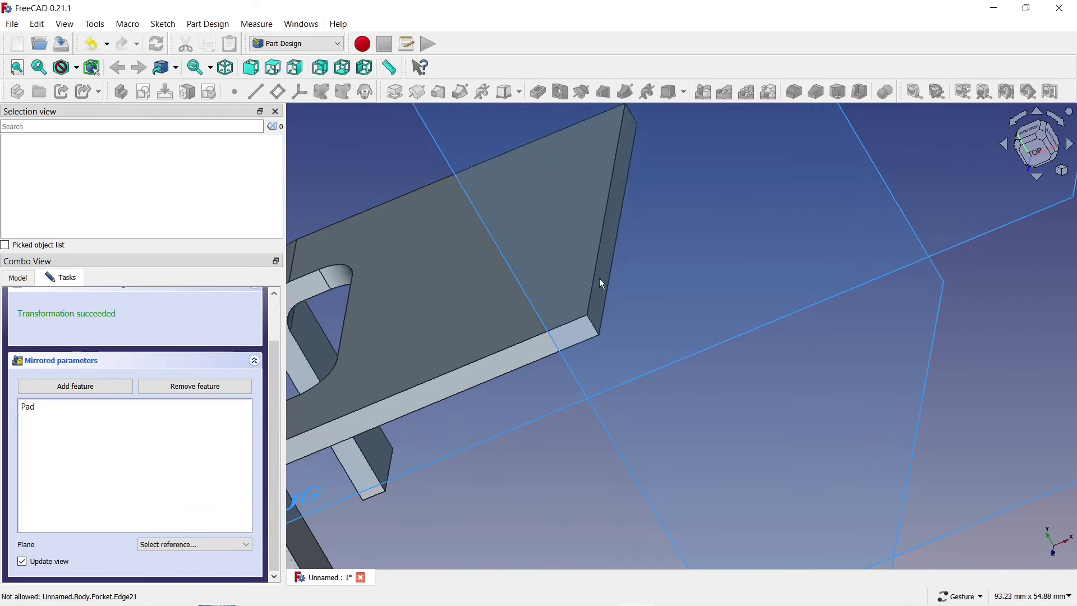
click(598, 298)
scroll(598, 299, down, 3)
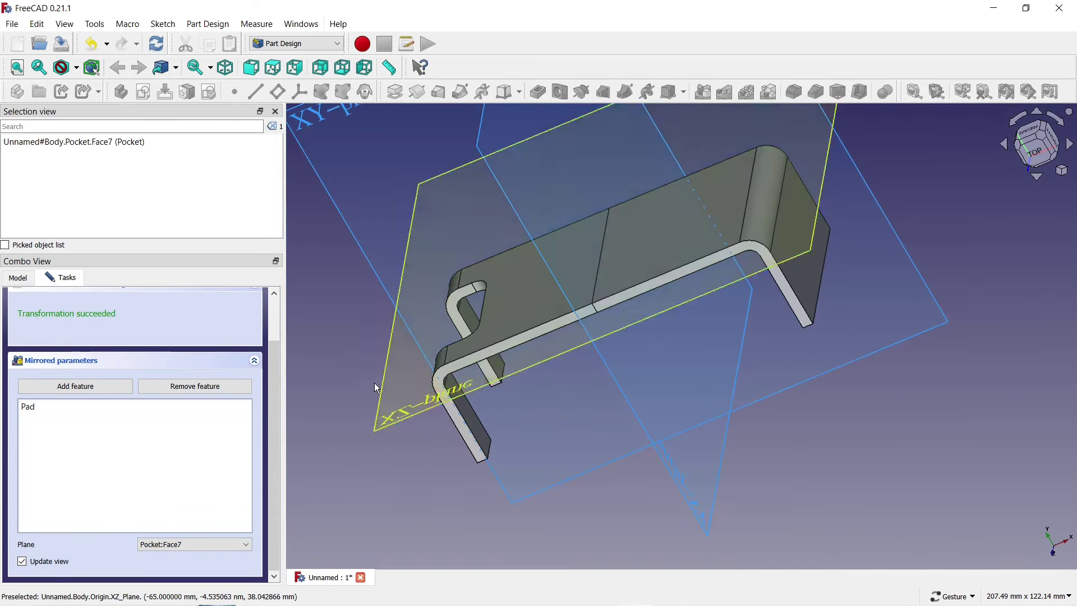
scroll(271, 392, up, 2)
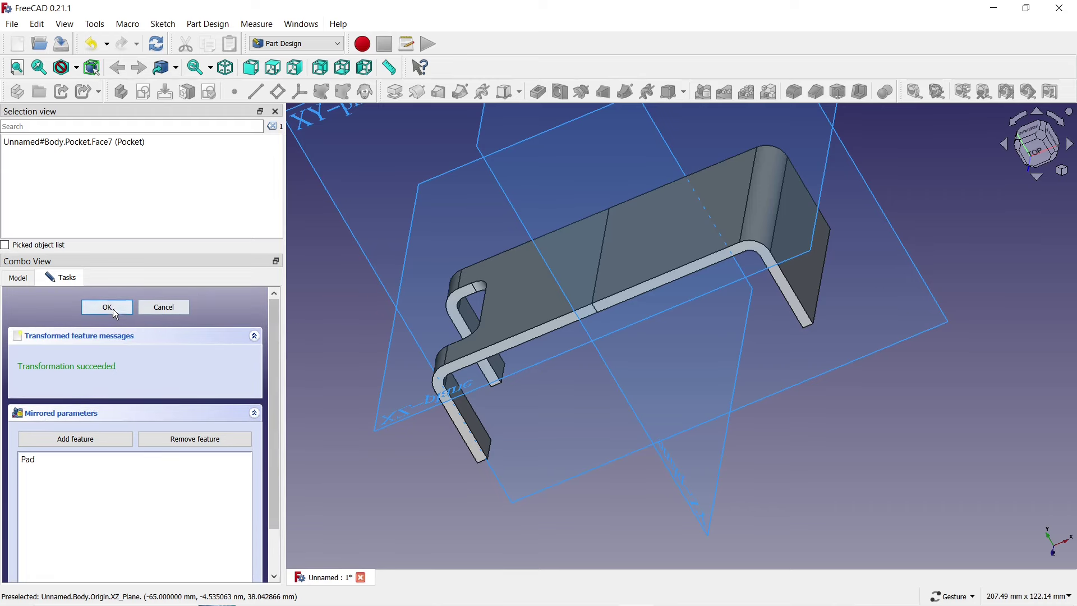
click(110, 308)
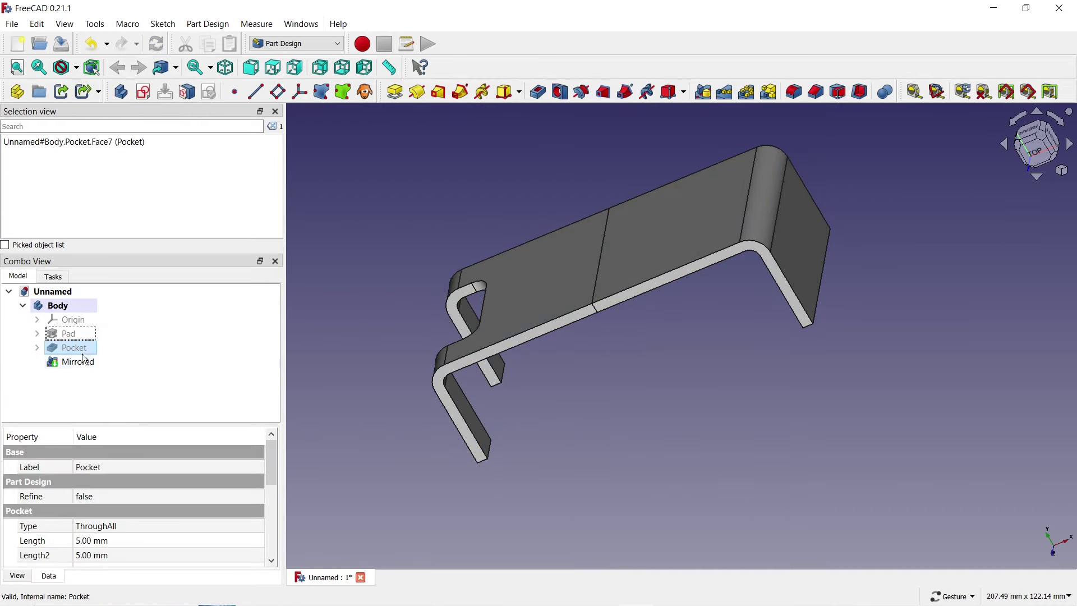
Step: Mirror the slot Pocket onto the opposite end of the bracket
click(73, 348)
click(704, 93)
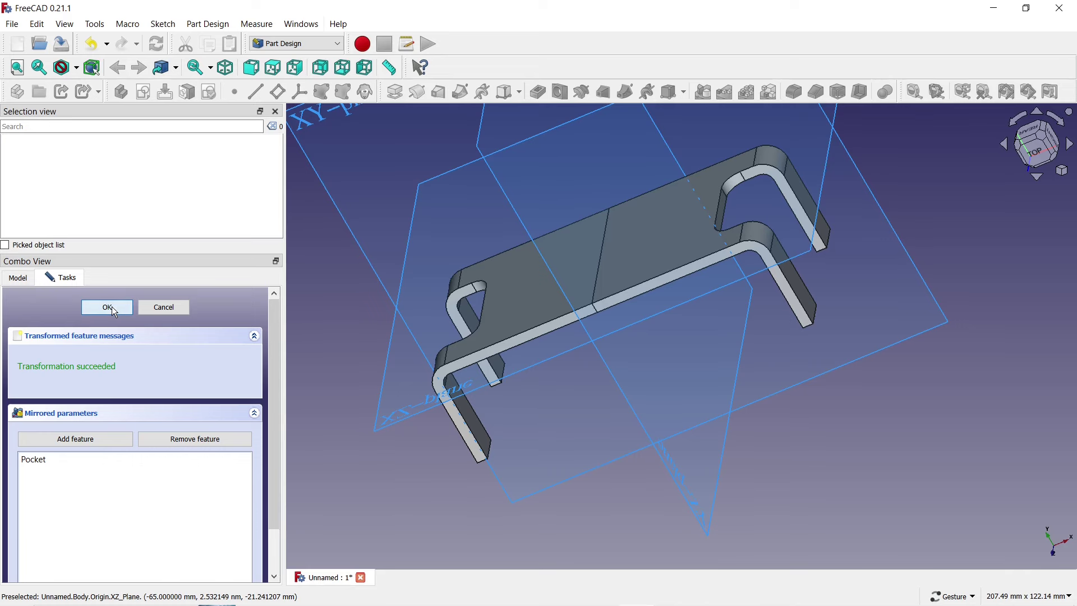
click(107, 307)
Step: Set Refine to true on the Mirrored001 feature
click(97, 379)
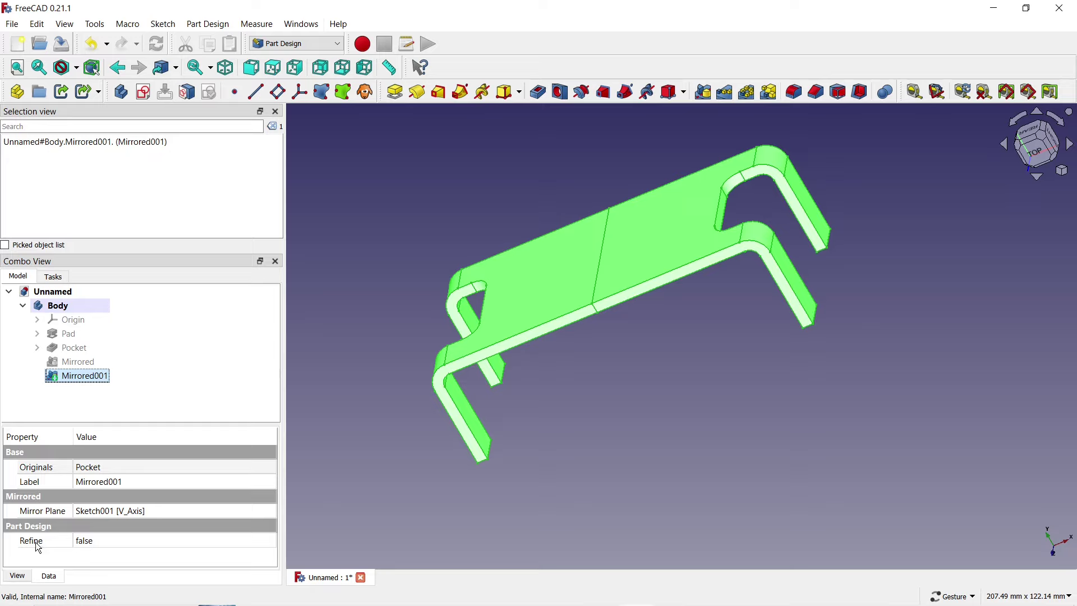
click(103, 543)
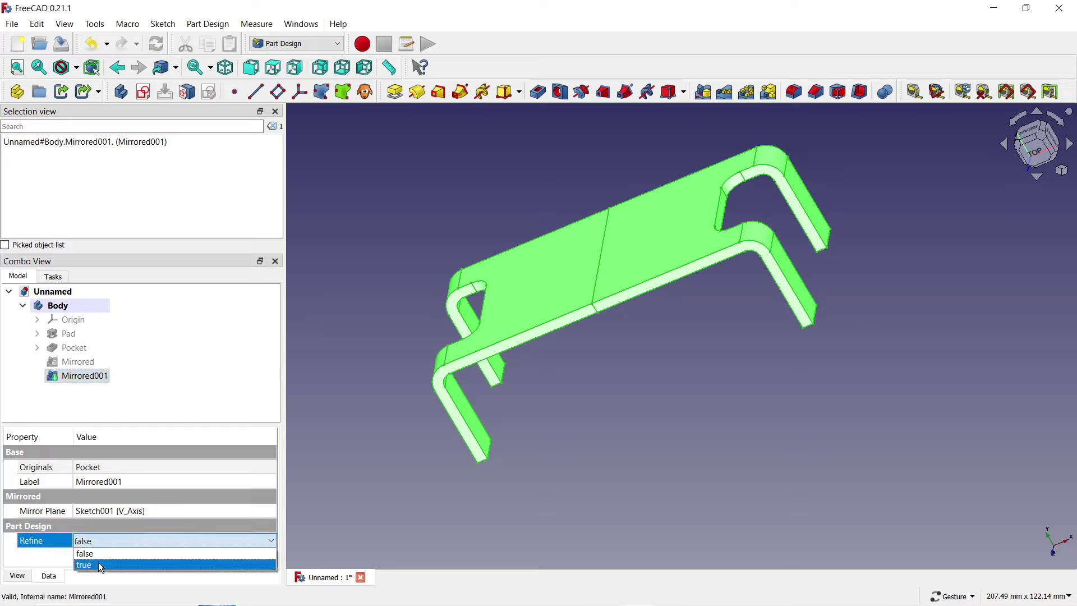
click(99, 563)
click(369, 459)
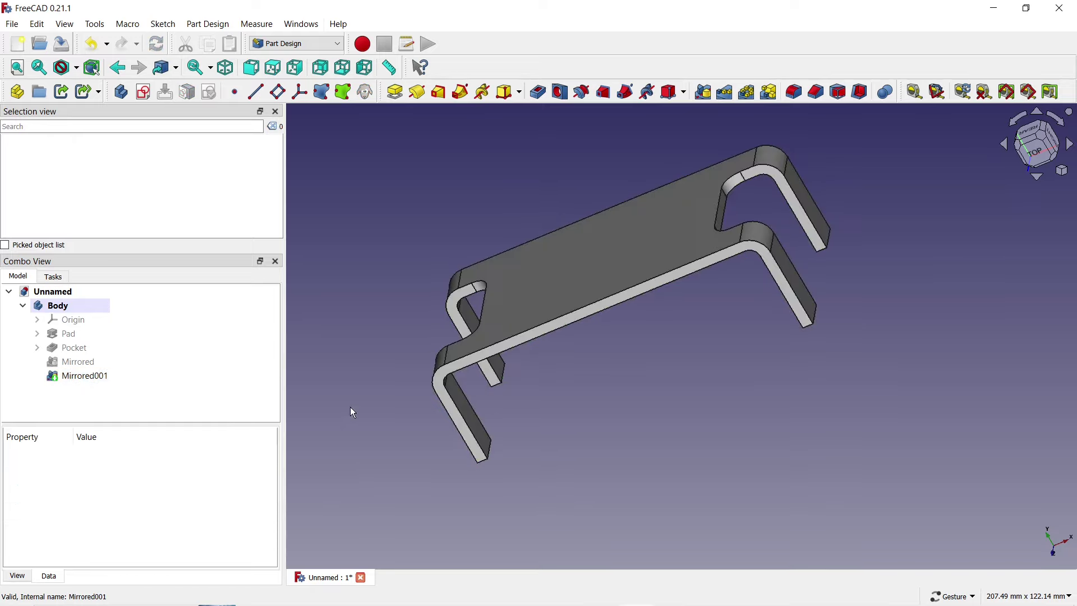
Step: Give the whole Body a random colour
click(83, 305)
right_click(71, 308)
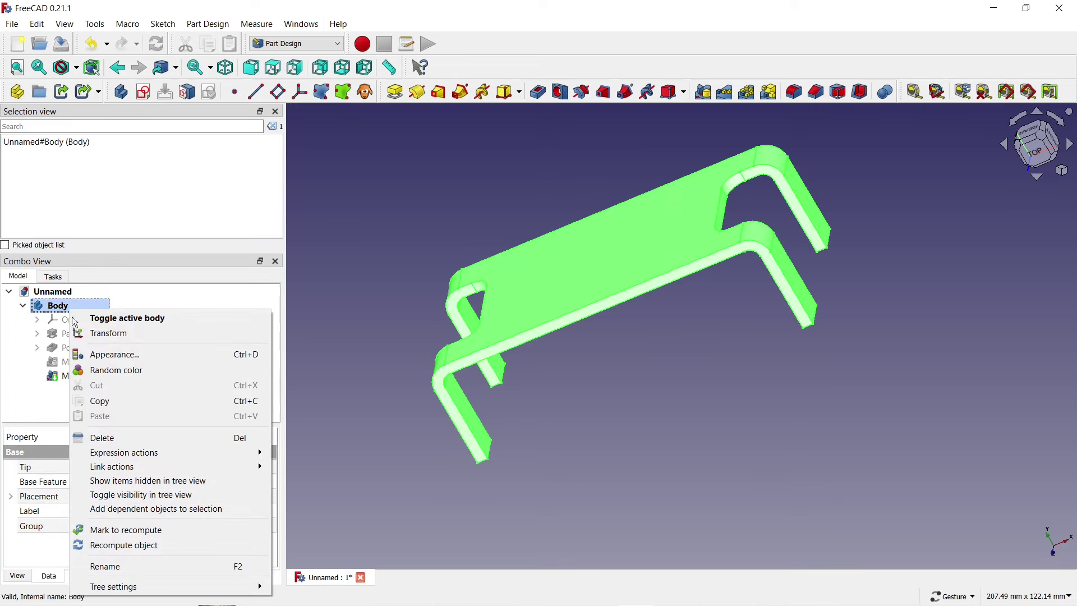
click(106, 367)
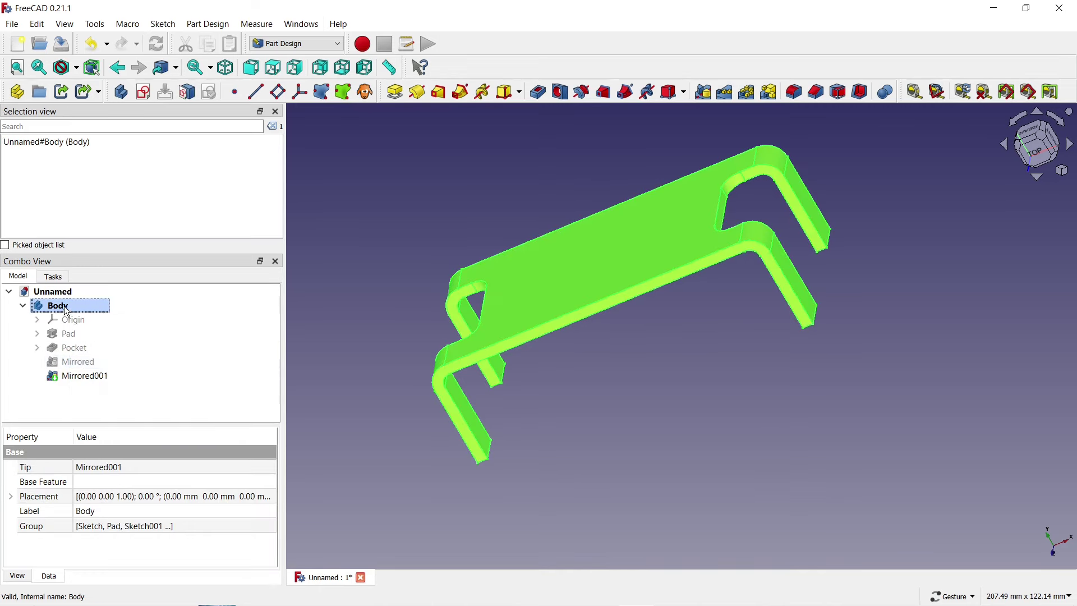
Step: Set the Body's shape colour to green #55aa00 in its Appearance settings
right_click(65, 307)
click(102, 352)
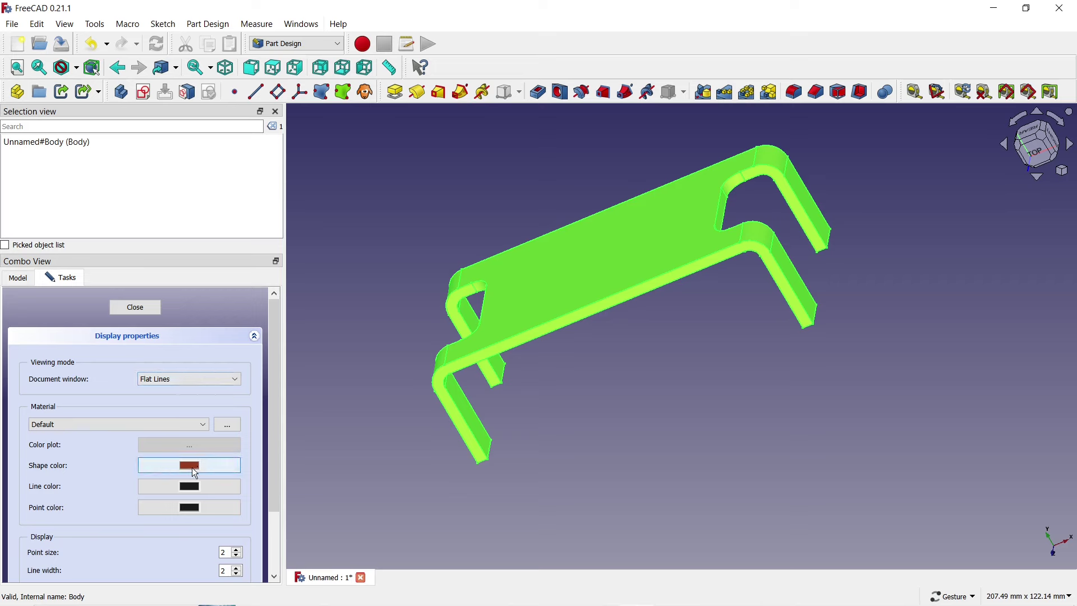
click(192, 465)
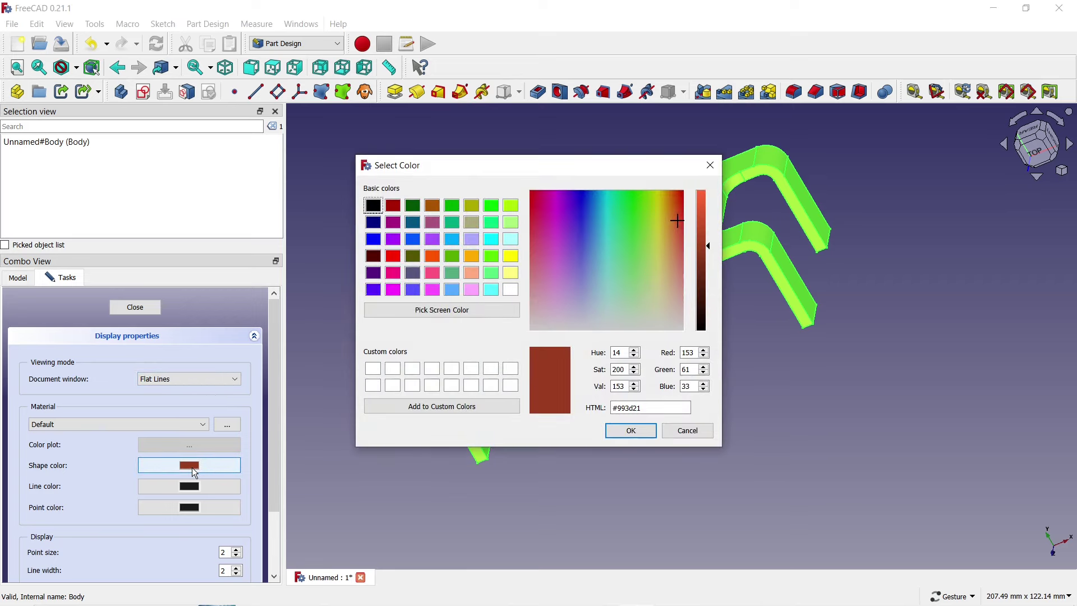
click(453, 261)
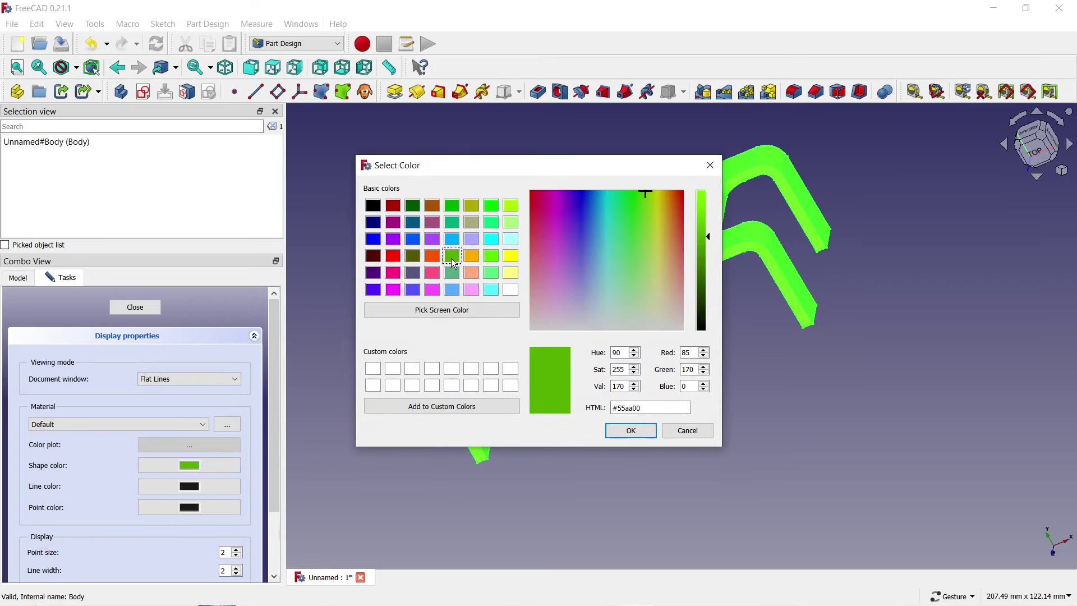
click(630, 430)
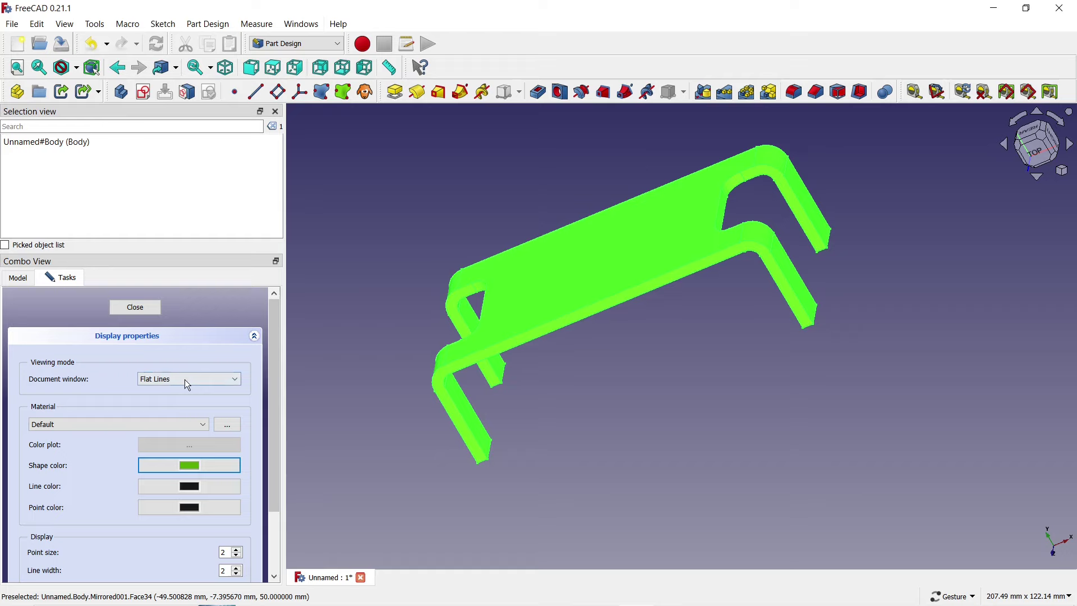
Step: Set the body's display mode to Shaded and view the slotted plate face-on
click(157, 385)
click(140, 308)
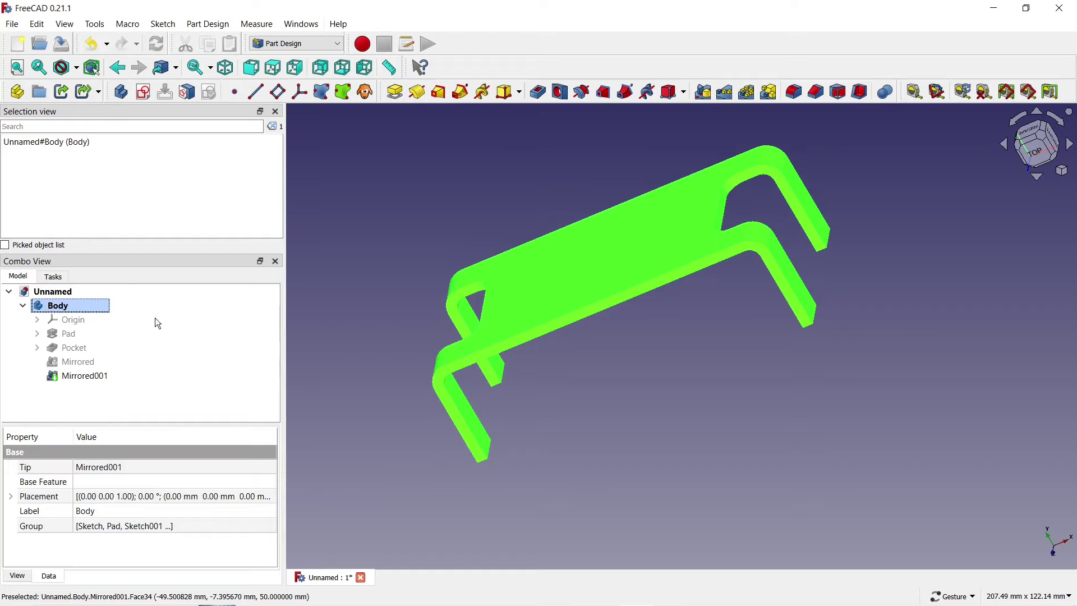
click(396, 269)
drag(341, 287, 390, 224)
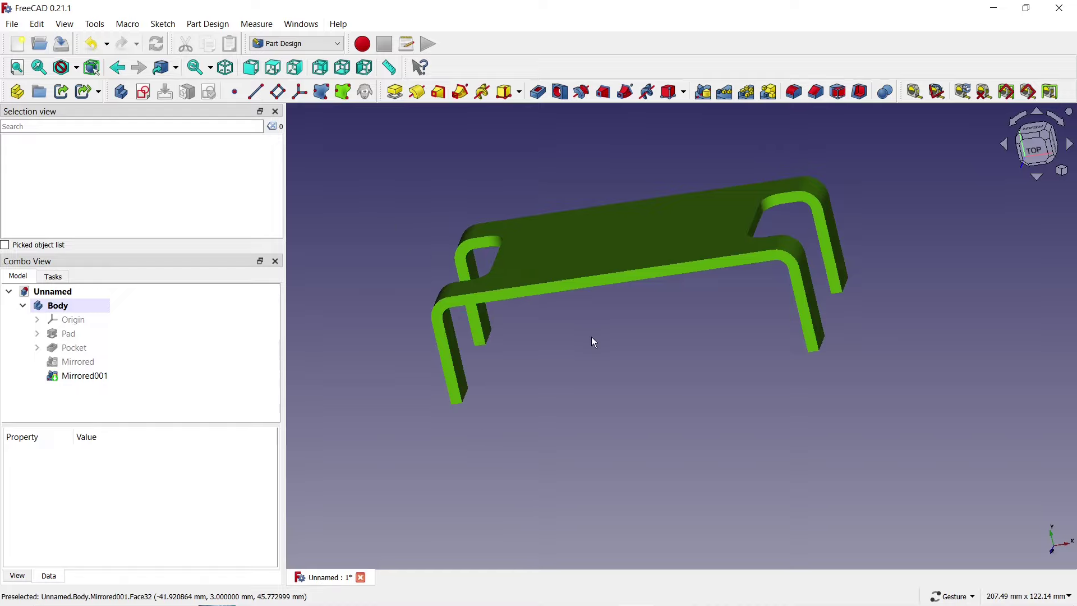